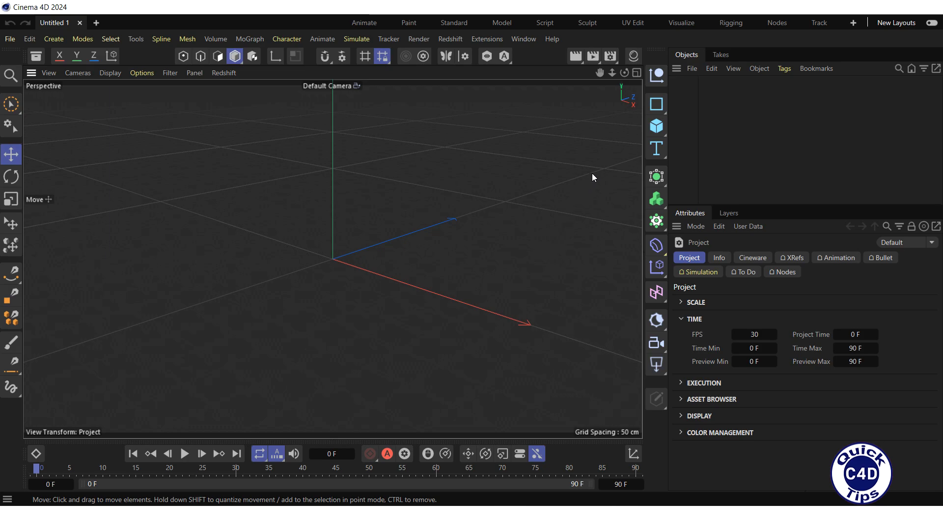
Add a sphere with 80 segments and convert it to an editable polygon object
click(656, 127)
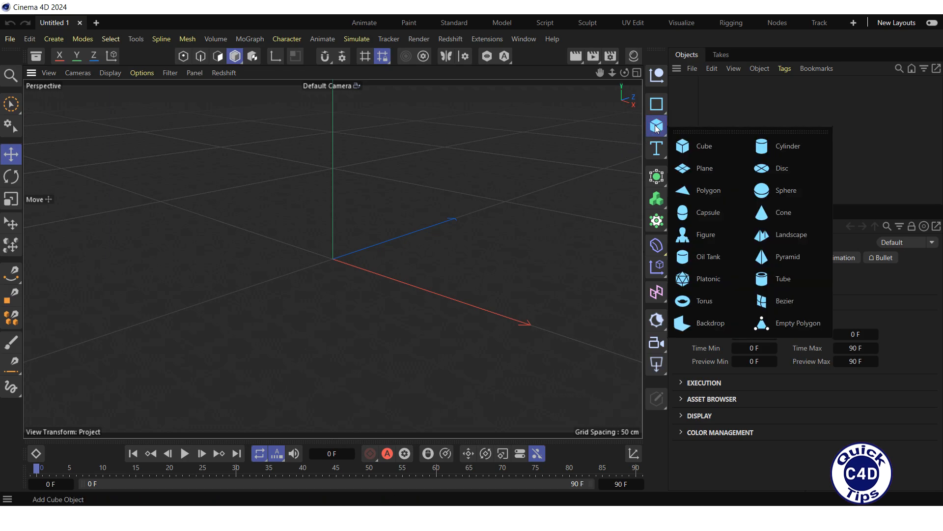
click(788, 191)
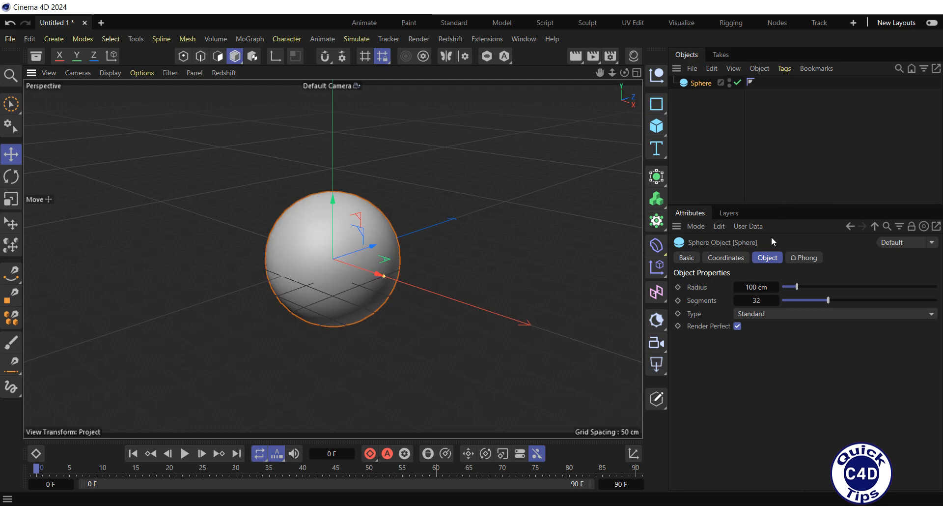
click(768, 258)
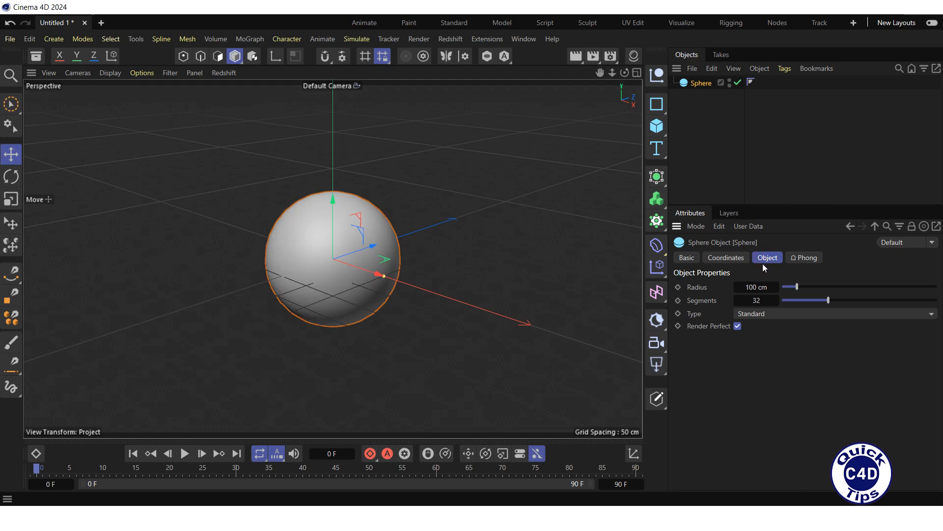
click(756, 300)
text(80)
key(Return)
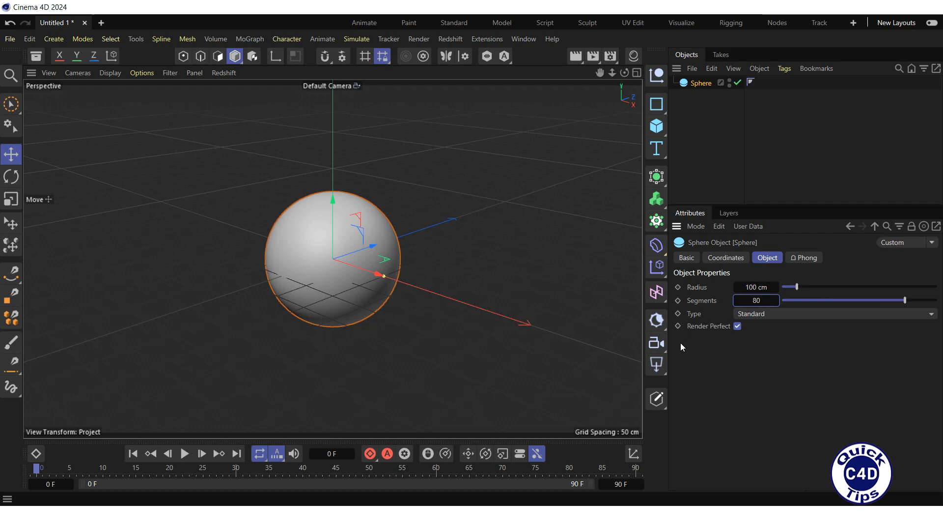
click(657, 398)
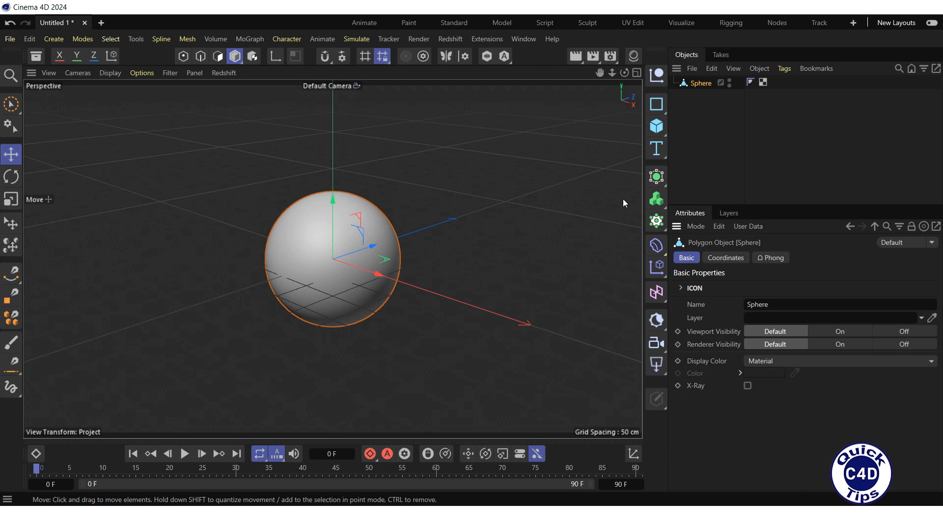
Add a second sphere and set its radius to 40 cm
drag(656, 130, 772, 186)
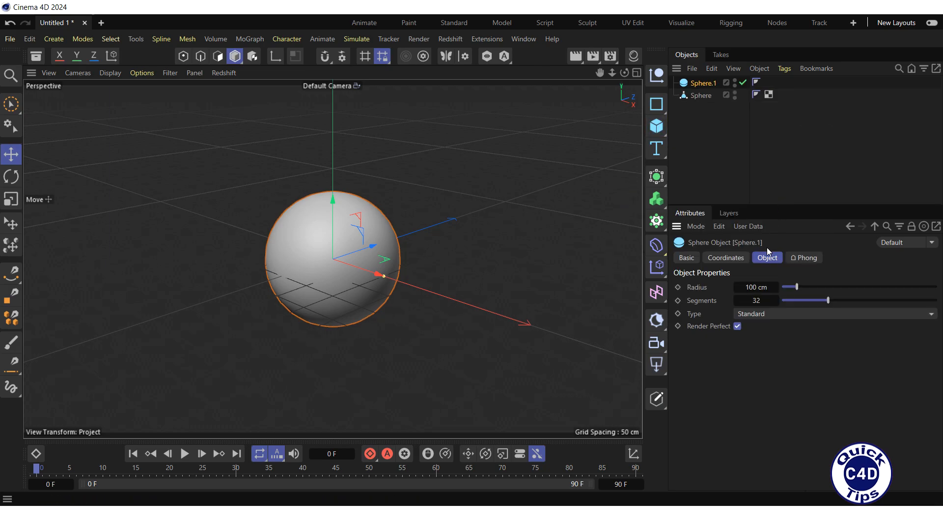
click(756, 287)
text(40)
key(Return)
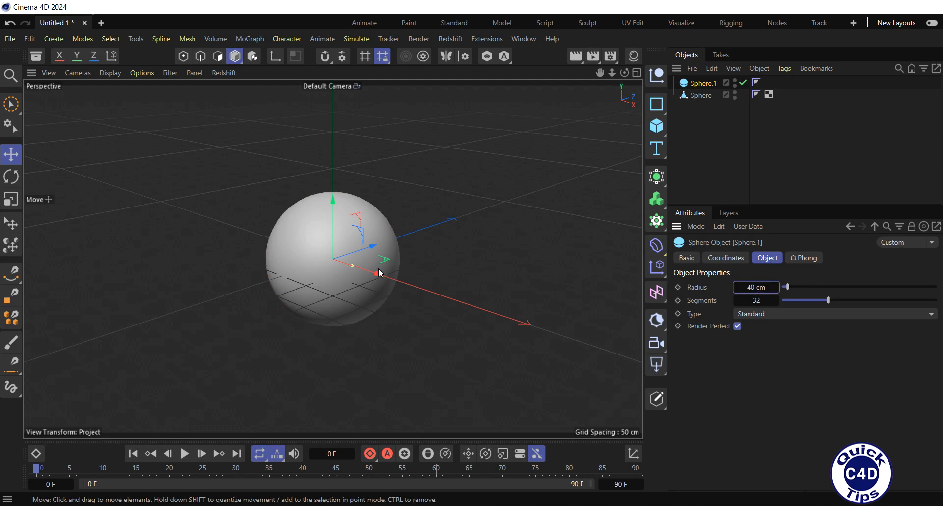
Move the small sphere along the positive X axis well clear of the large one and make it editable
drag(379, 273, 635, 359)
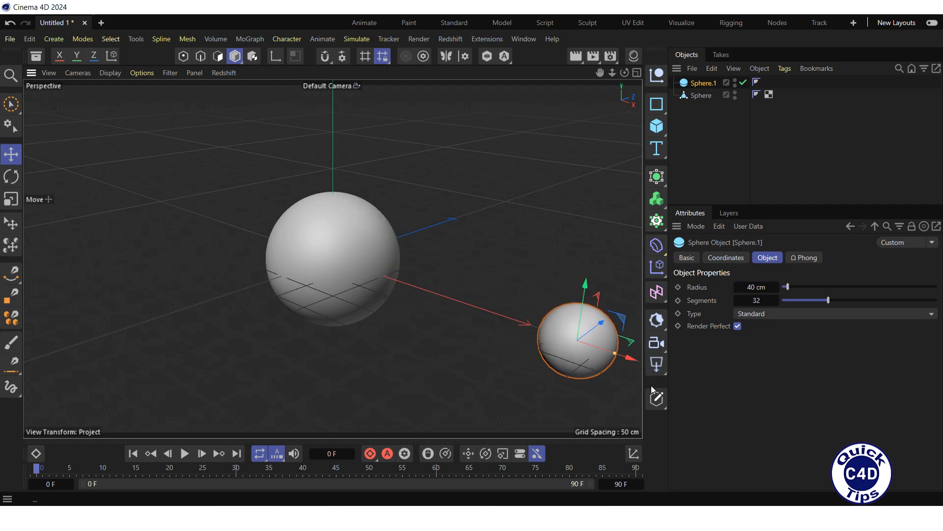
click(656, 397)
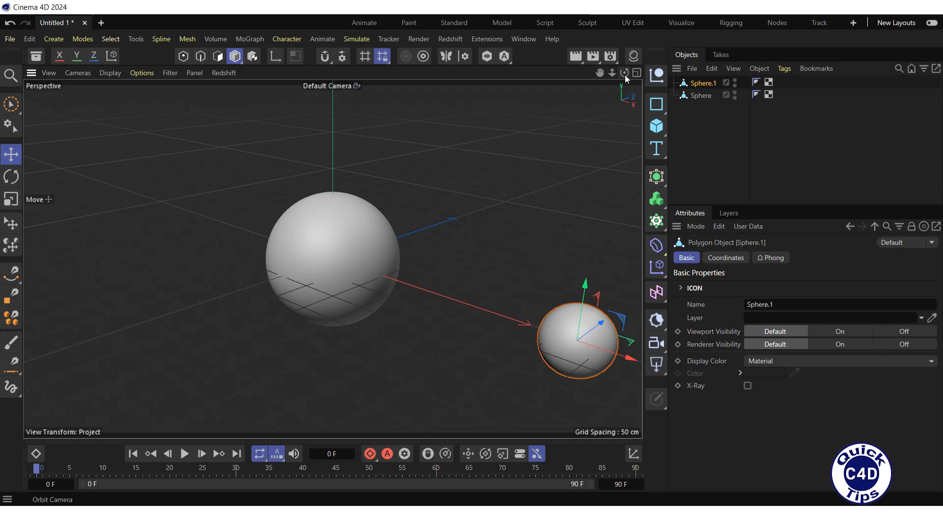
Add a Connect generator and nest both spheres inside it as children
drag(625, 72, 500, 66)
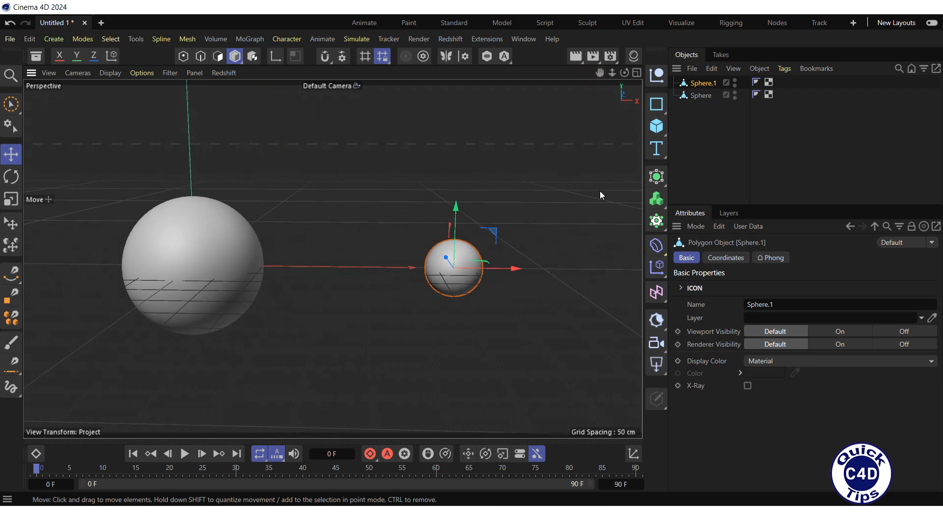
click(658, 179)
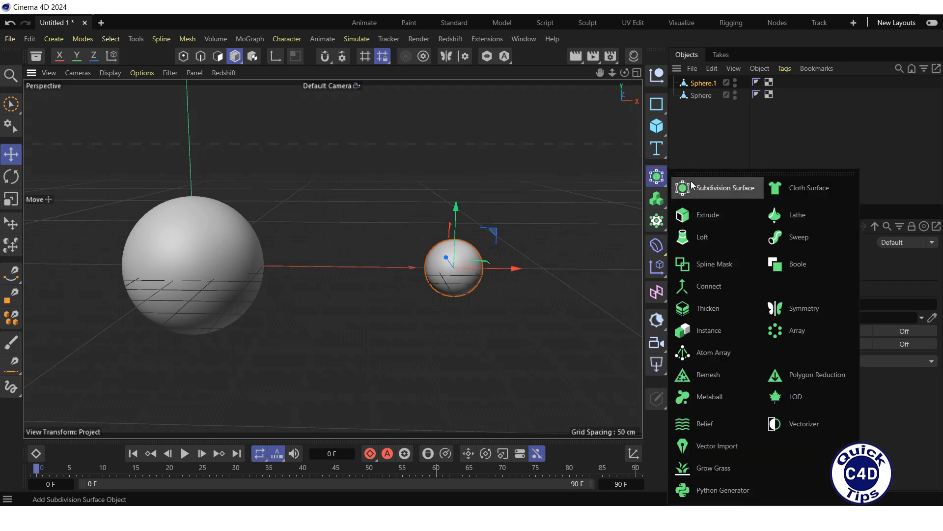
click(710, 288)
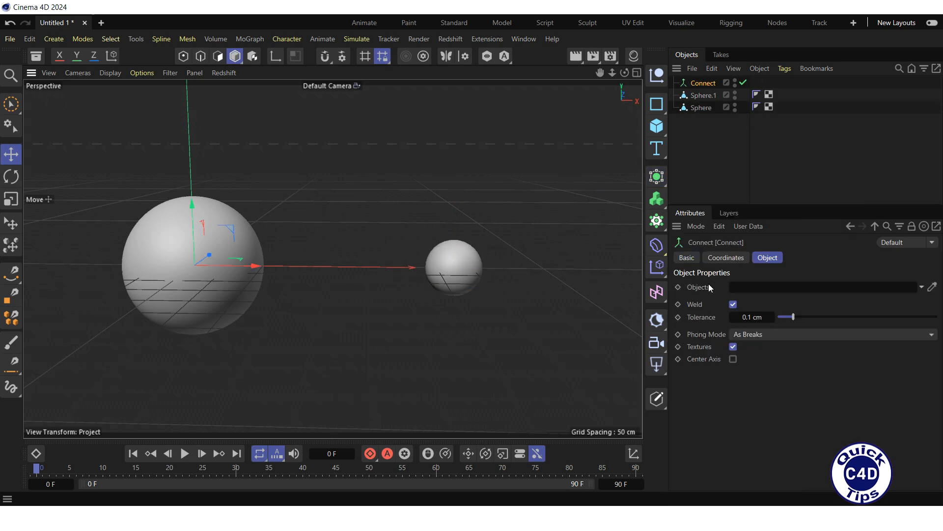
drag(716, 121, 703, 87)
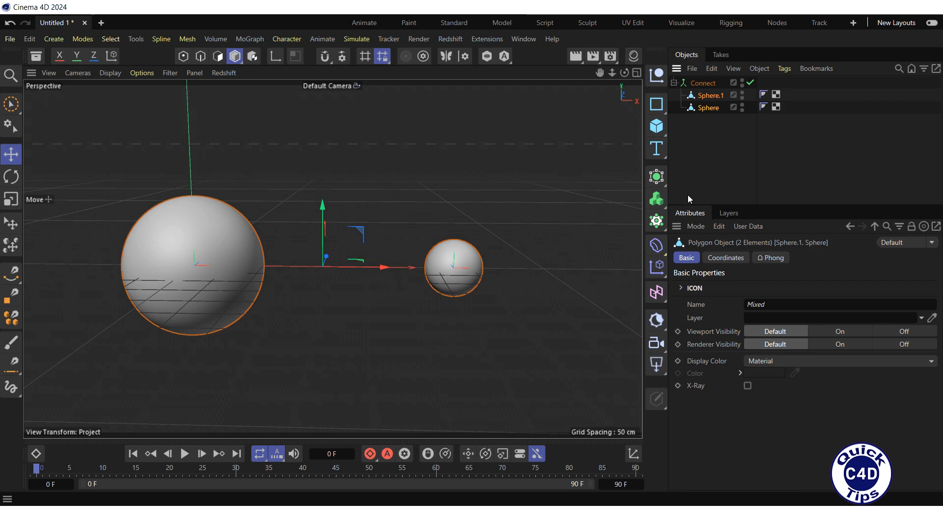
Add a Matrix object in Object mode and distribute its matrices over the Connect object
click(658, 222)
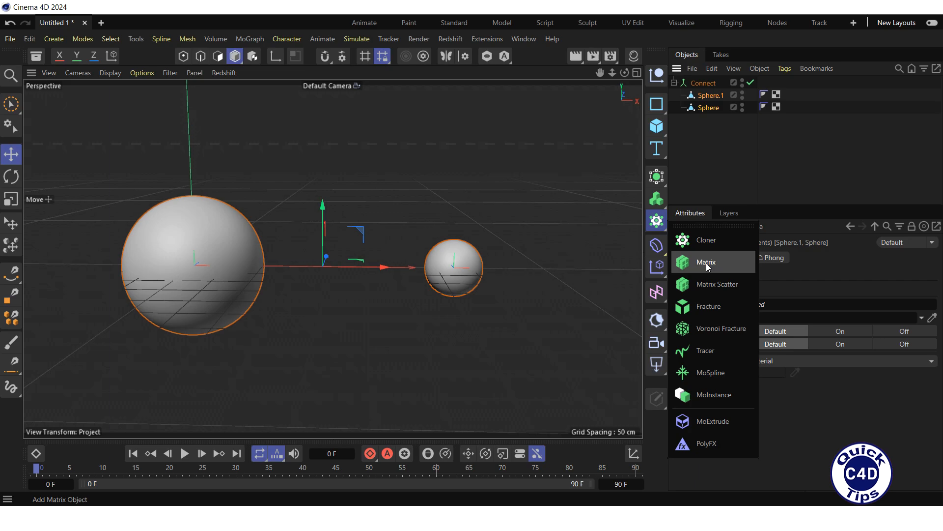
click(706, 263)
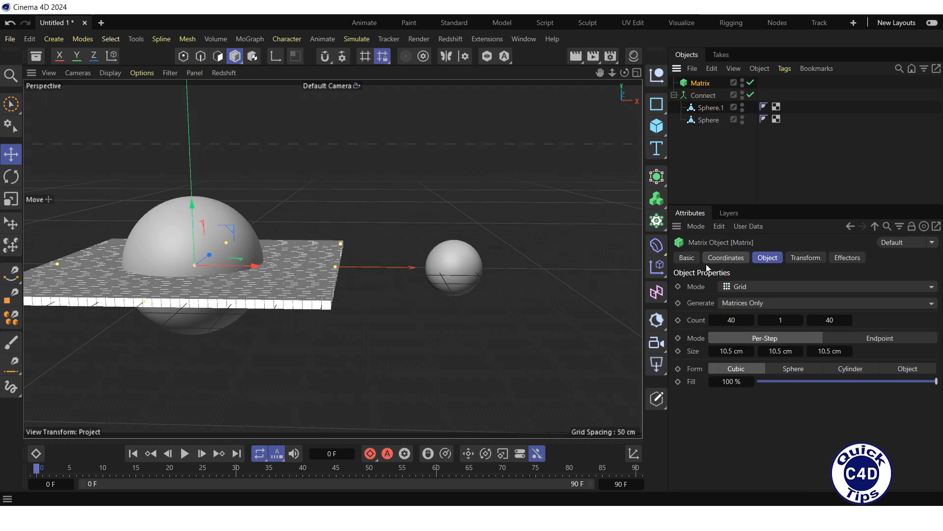
click(762, 259)
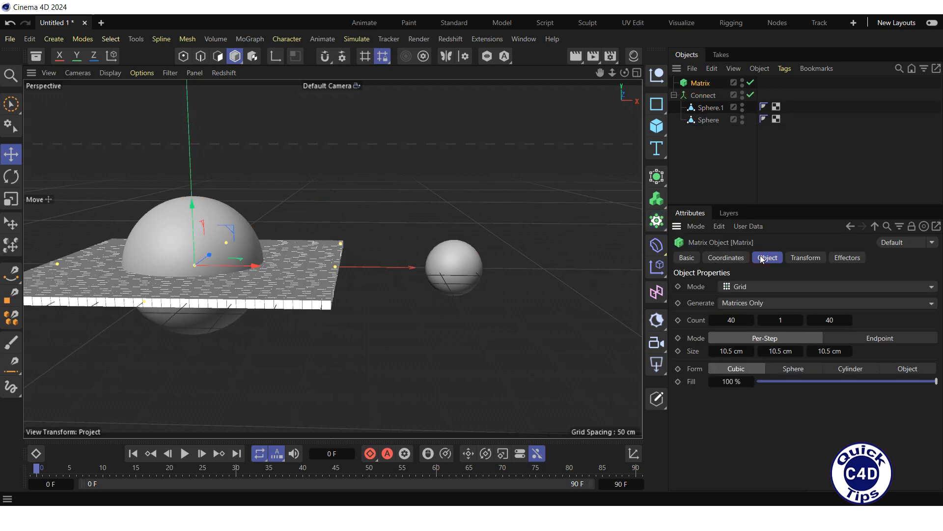
click(770, 285)
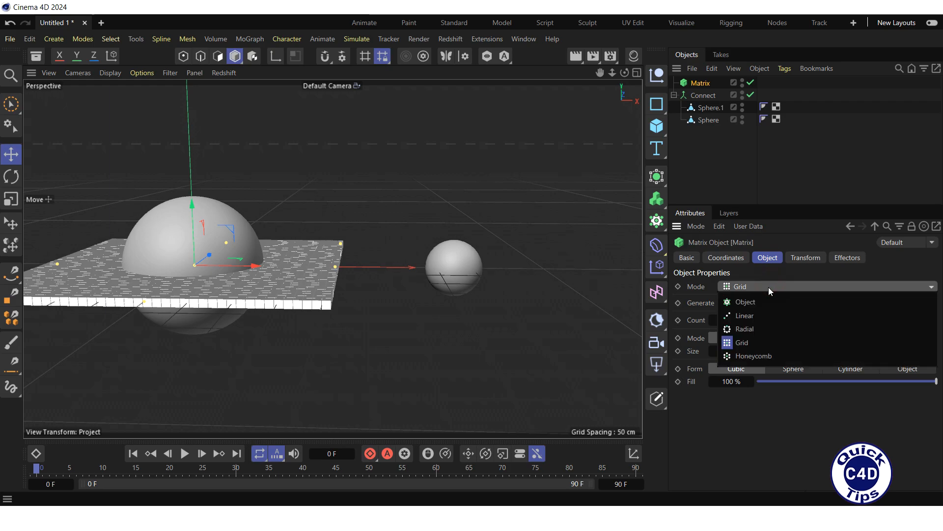
click(767, 301)
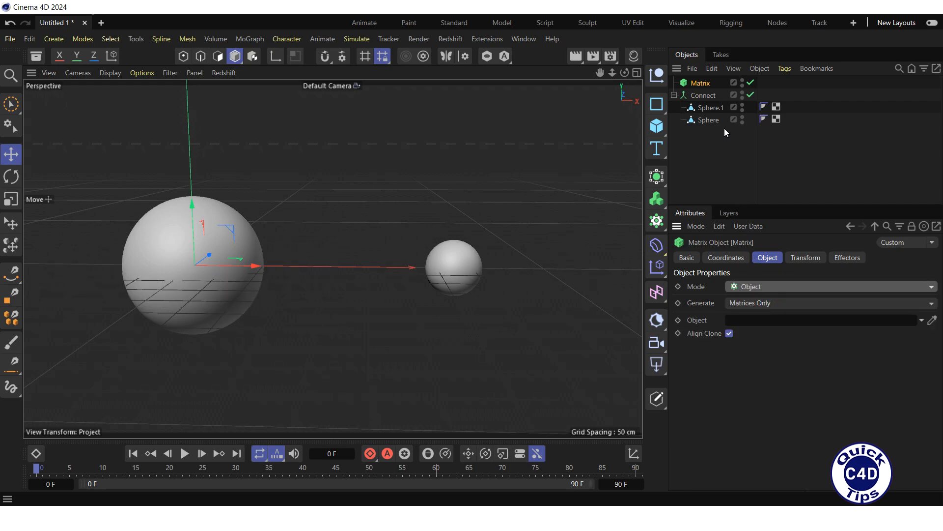
drag(703, 95, 723, 139)
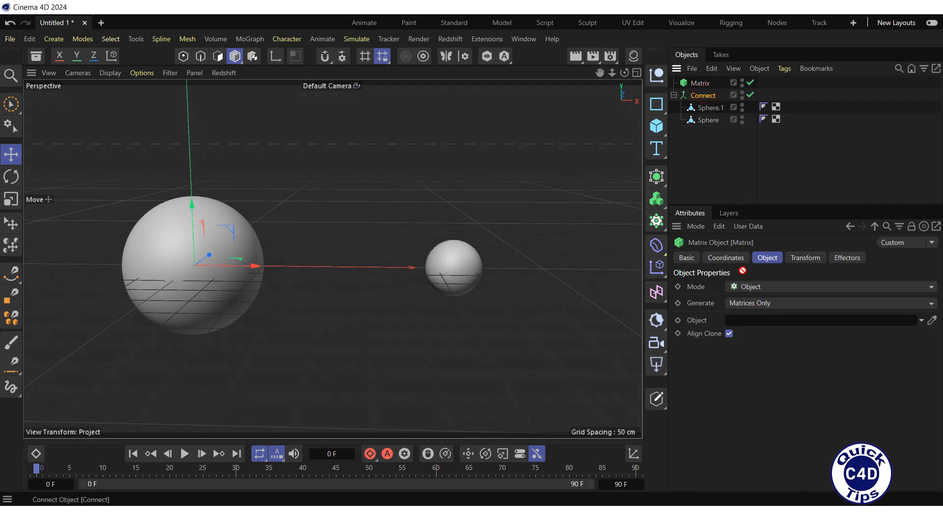
drag(744, 320, 742, 318)
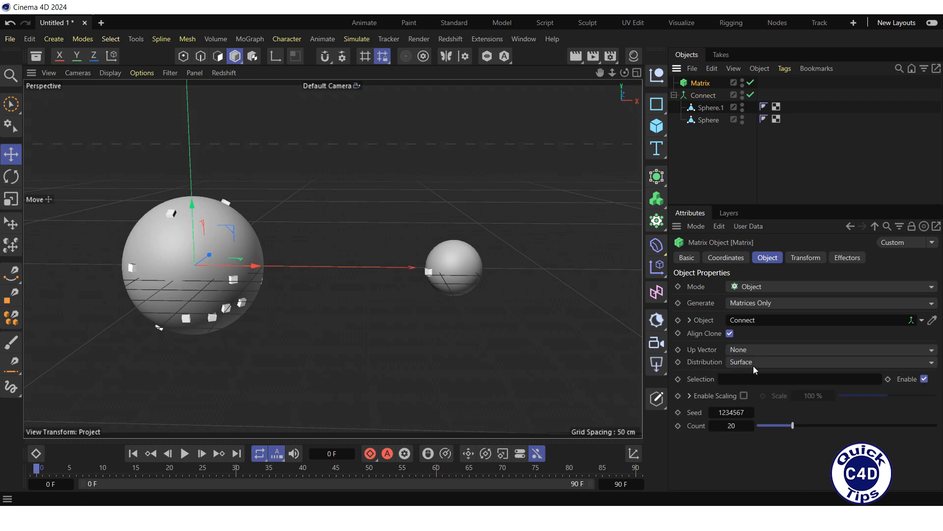
Set the Matrix object's count to 50
click(732, 426)
text(50)
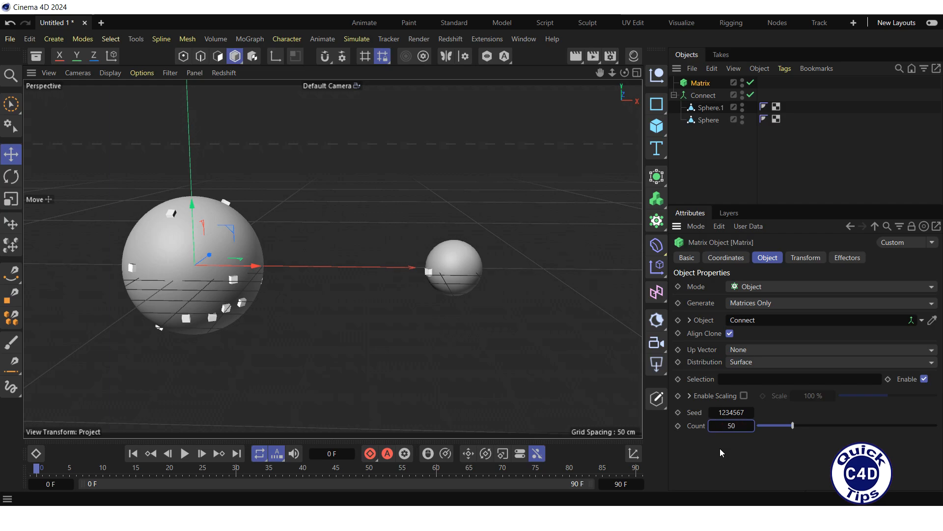
key(Return)
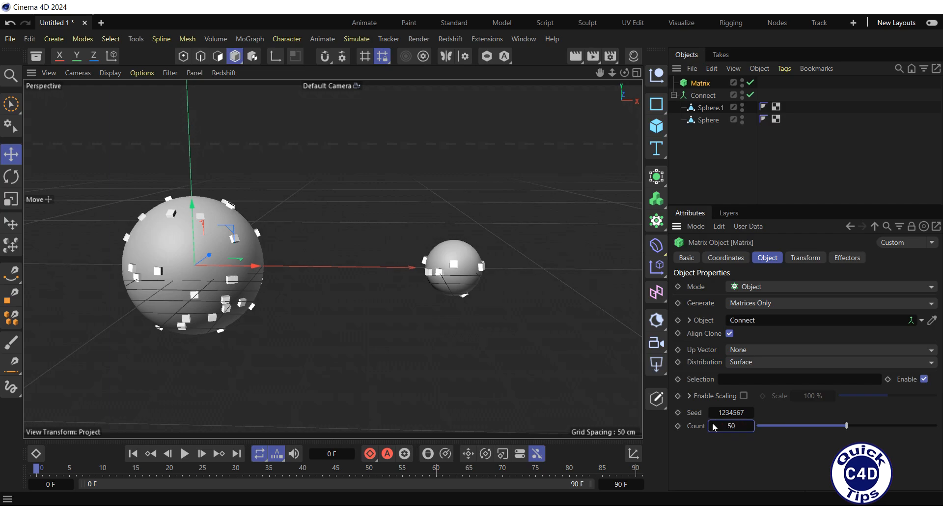
Add a Tracer linked to the Matrix object and set its tracing mode to Connect All Objects
click(697, 84)
click(657, 220)
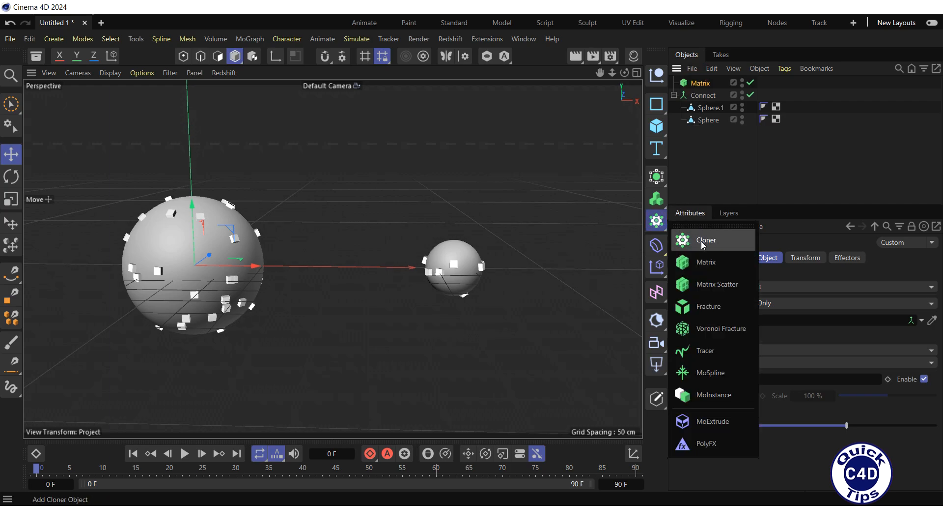
click(708, 350)
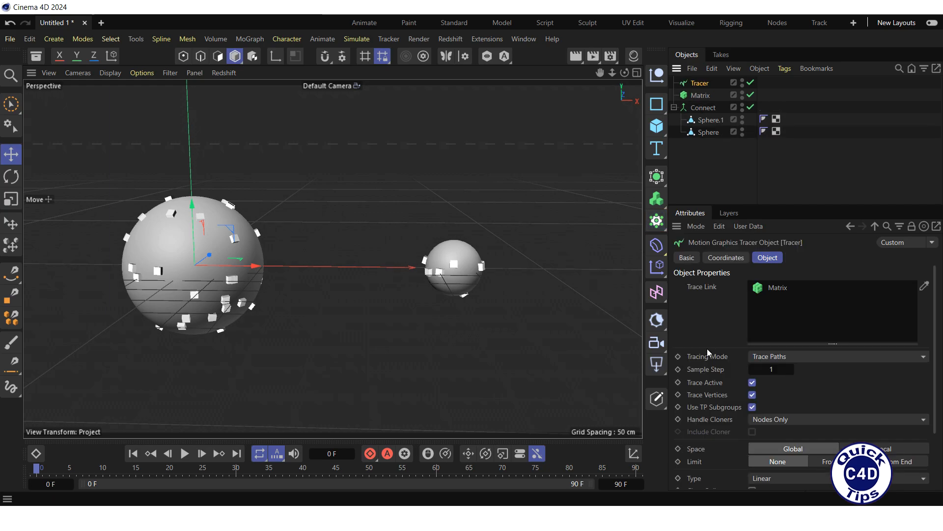
click(767, 258)
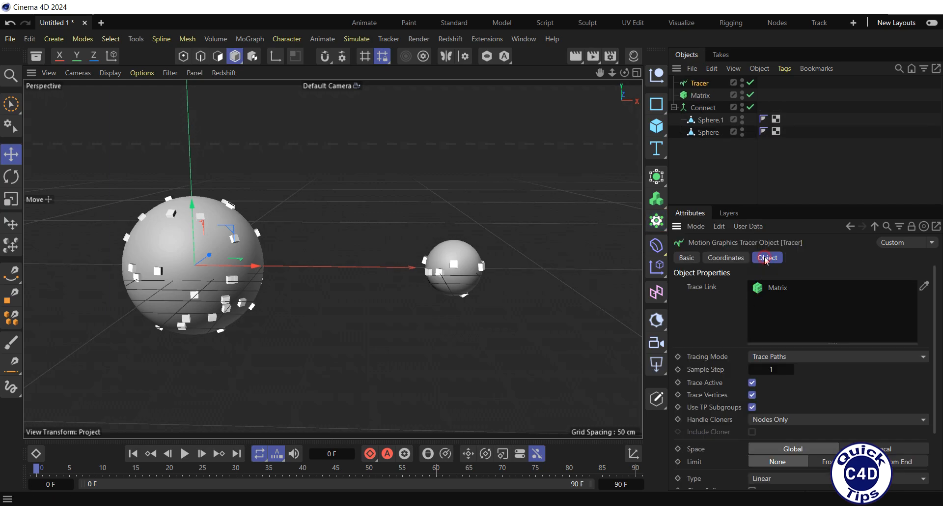
click(797, 356)
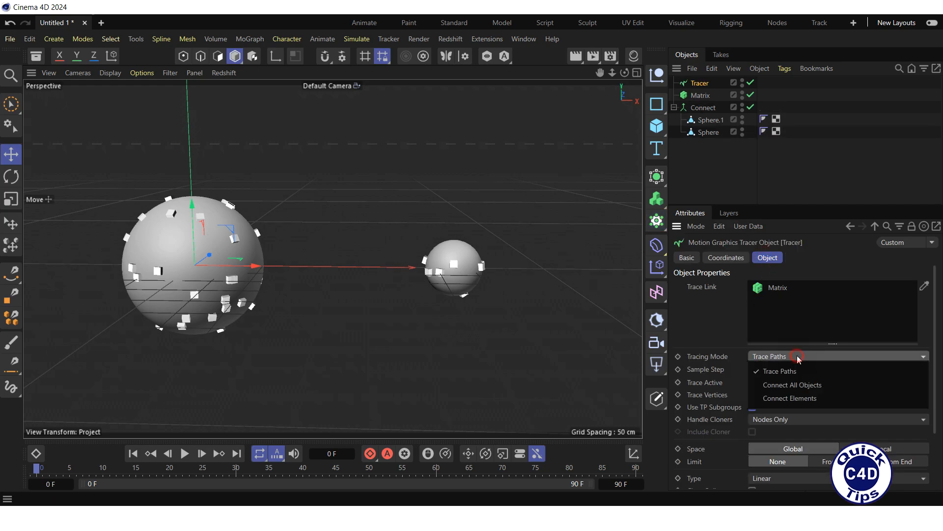
click(797, 385)
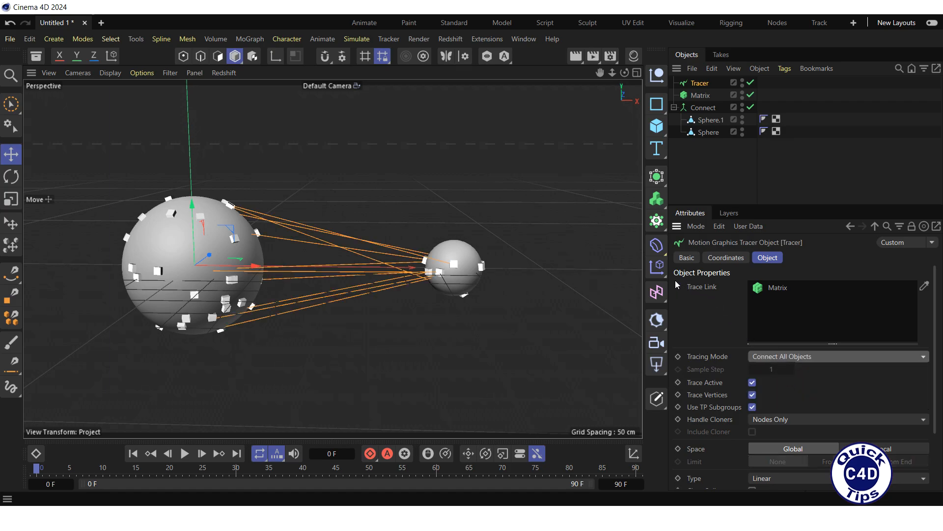
Add a Random effector and make it a child of the Tracer
click(657, 266)
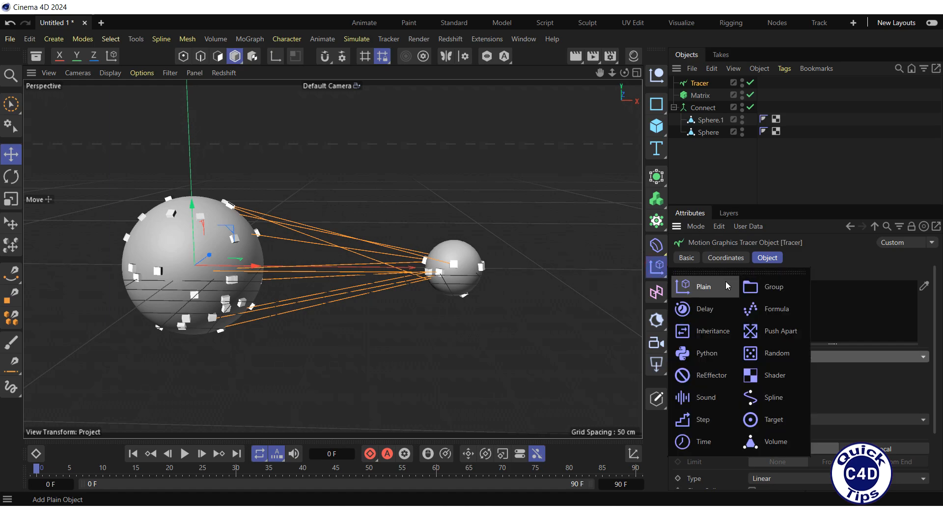
click(778, 359)
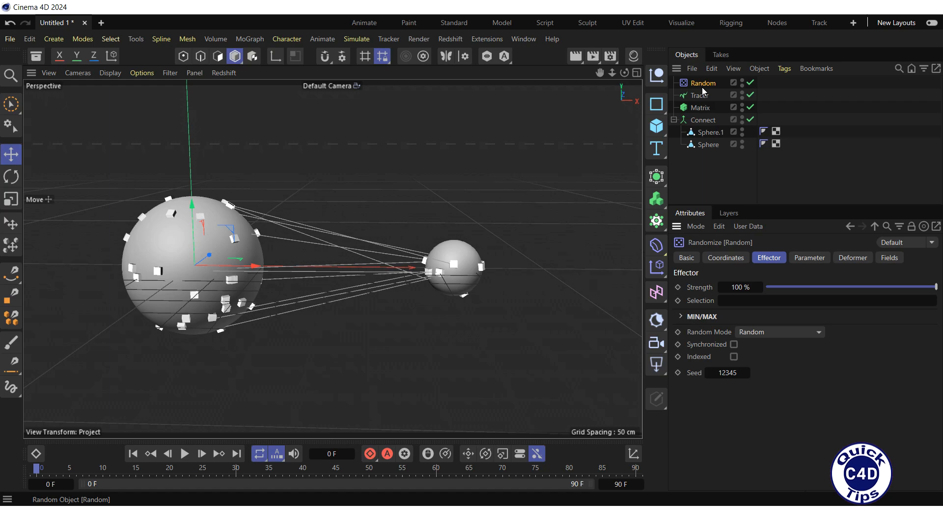
drag(700, 83, 701, 100)
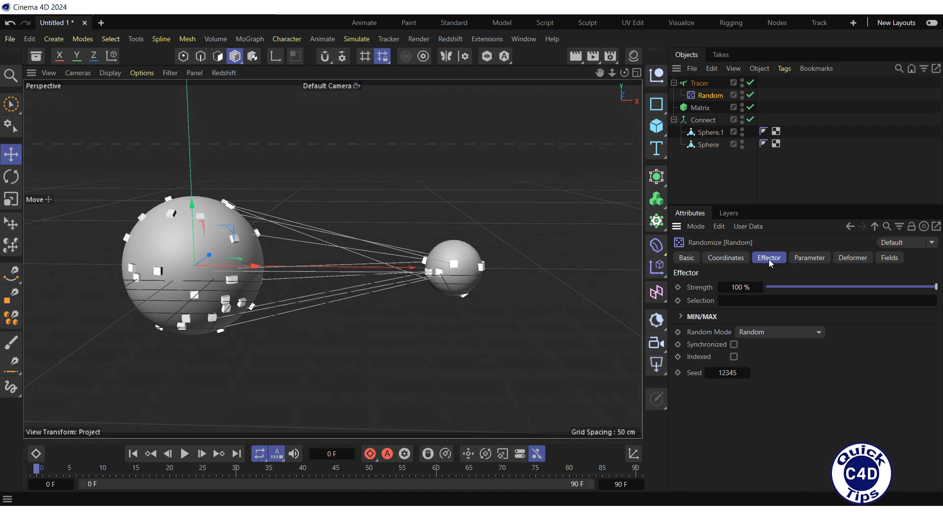
Set the Random effector's random mode to Turbulence and its deformation to Point
click(778, 333)
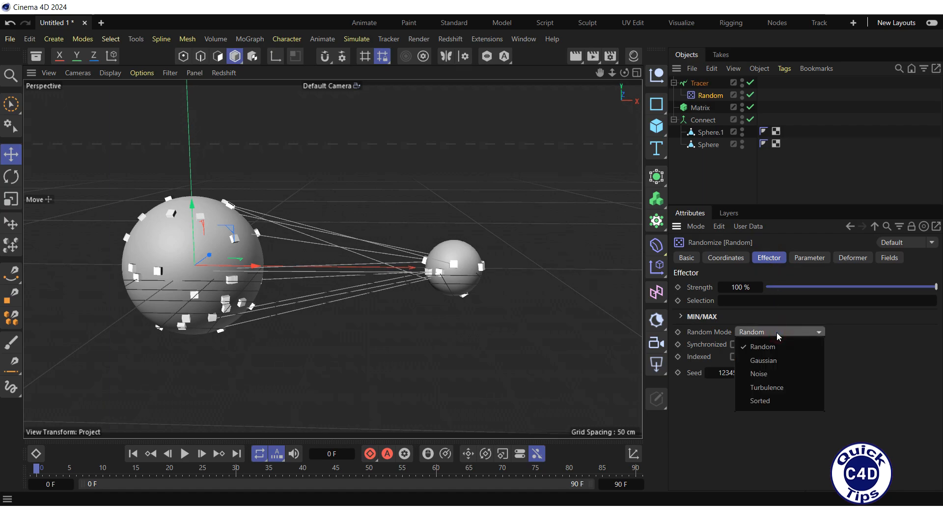
click(780, 388)
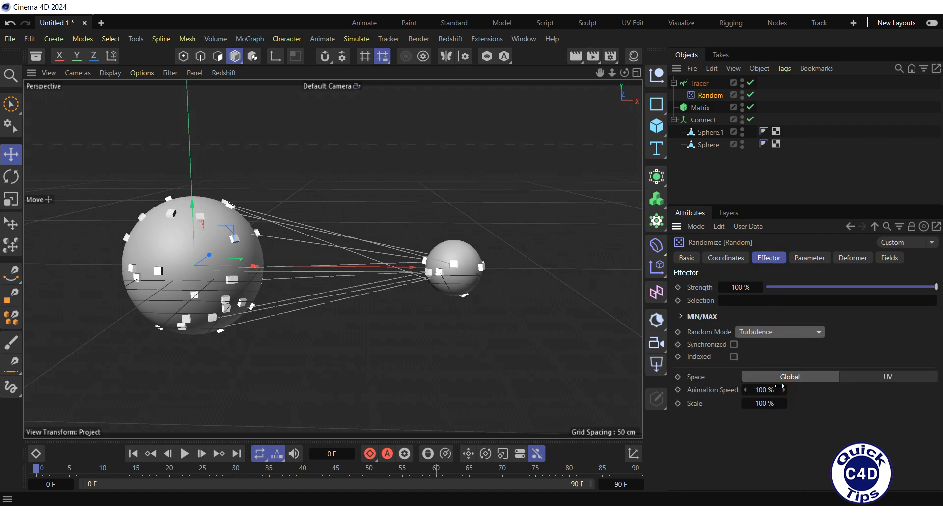
click(854, 260)
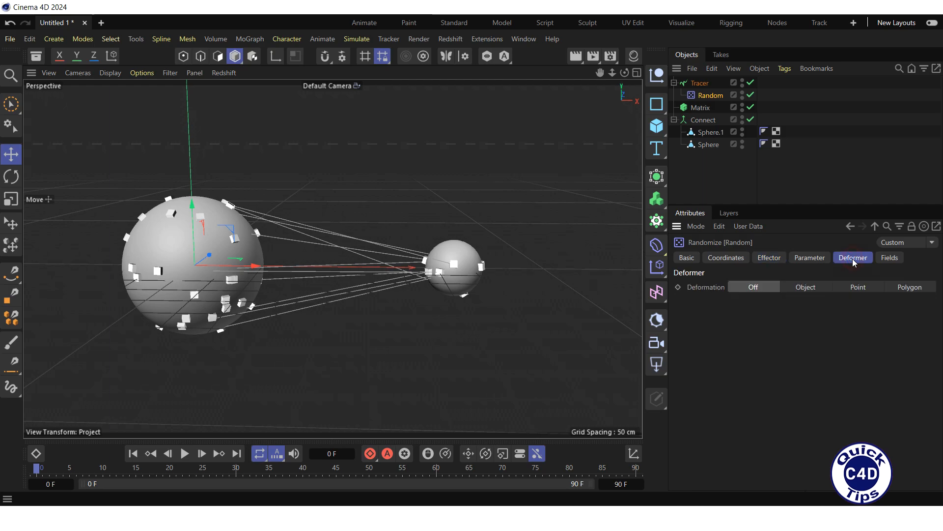
click(870, 292)
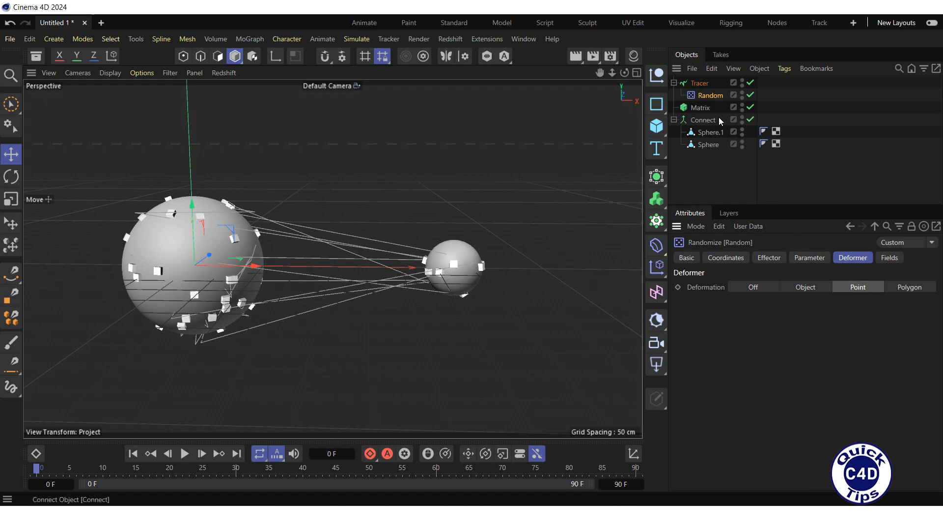
Set the Tracer's intermediate points to Natural with a number of 30
click(699, 84)
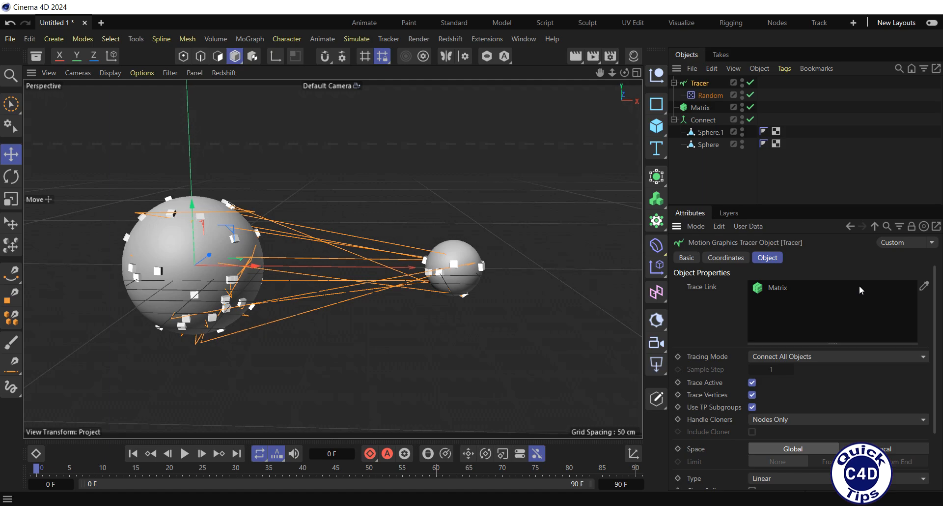
drag(933, 322, 933, 378)
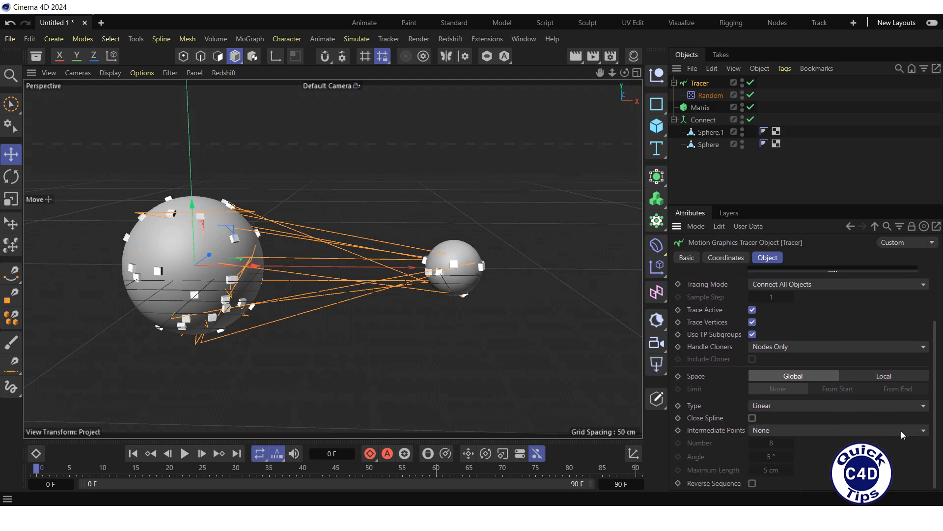
click(846, 430)
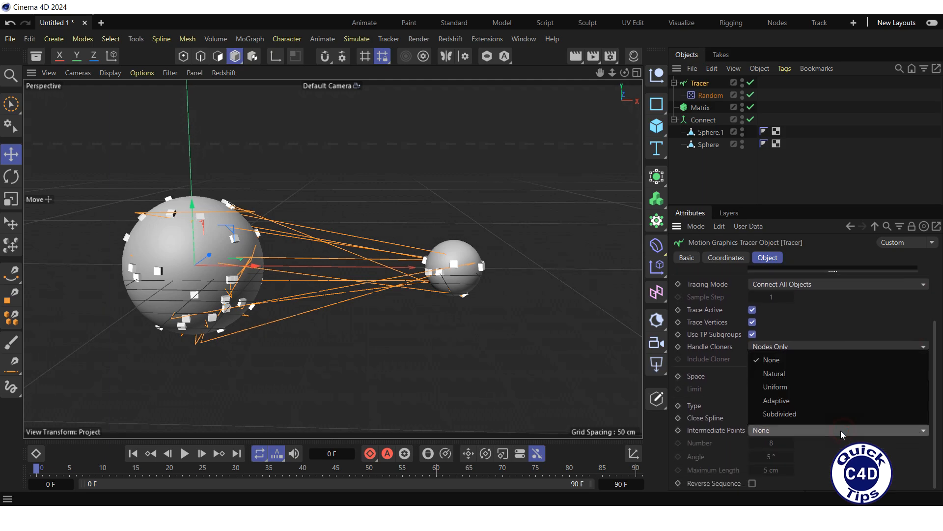
click(808, 372)
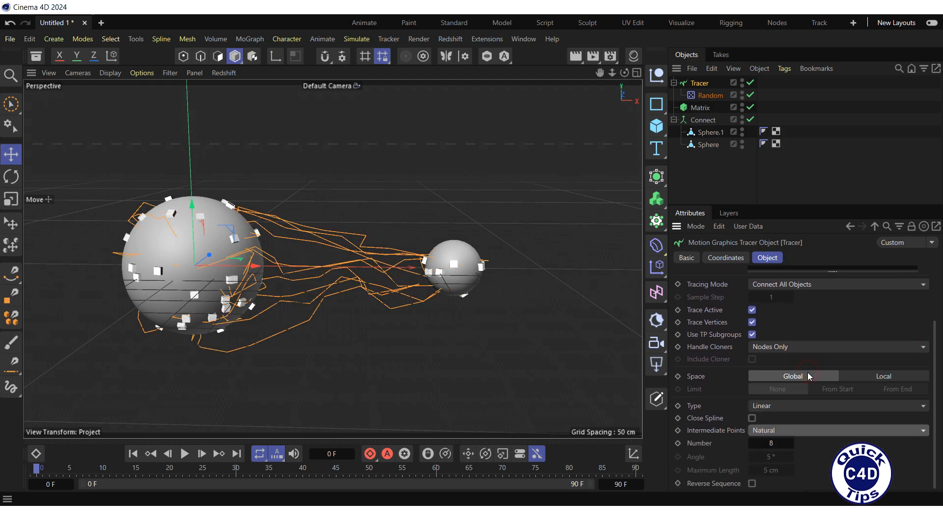
double_click(771, 443)
text(30)
key(Return)
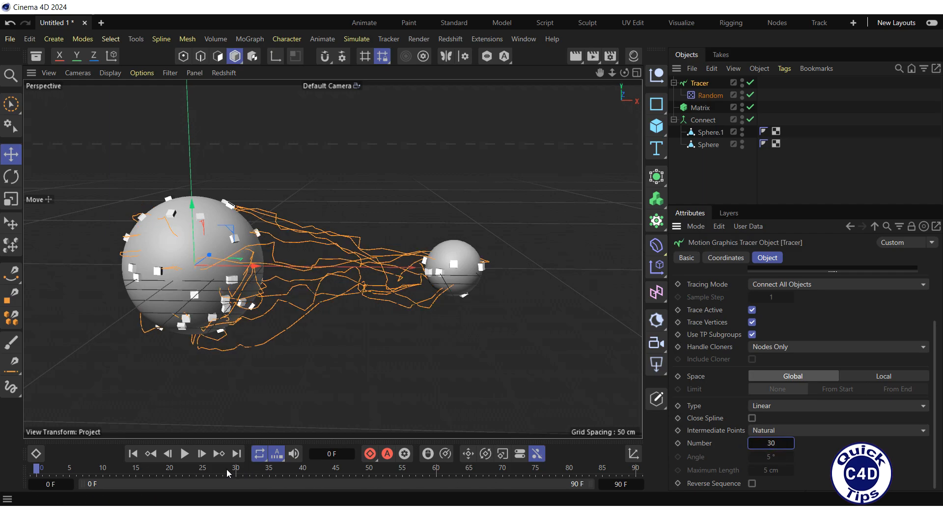
Play the animation to check how the turbulence moves the traced lines, and return to the first frame
click(185, 453)
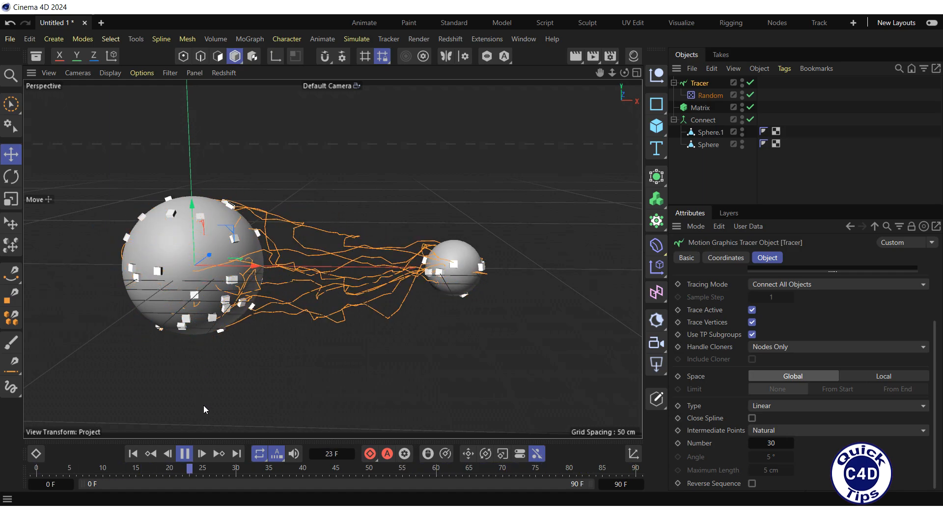
click(184, 454)
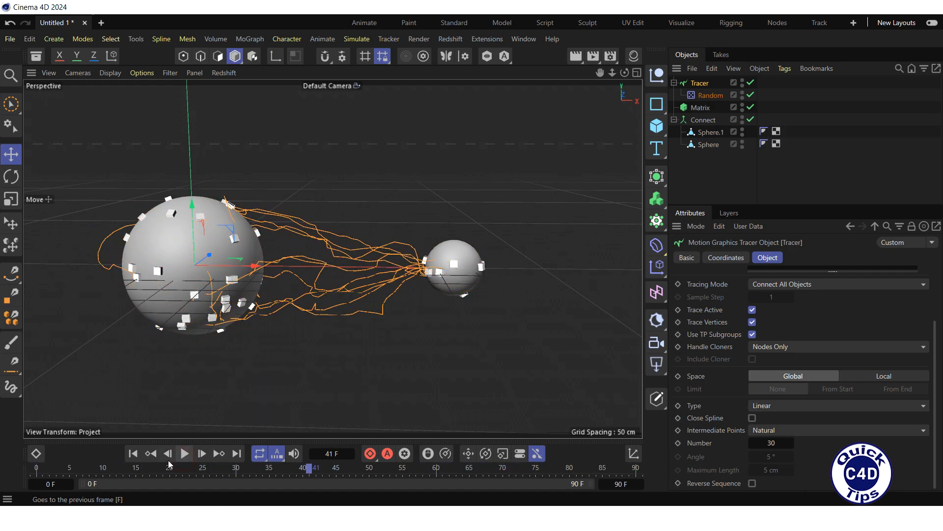
click(132, 454)
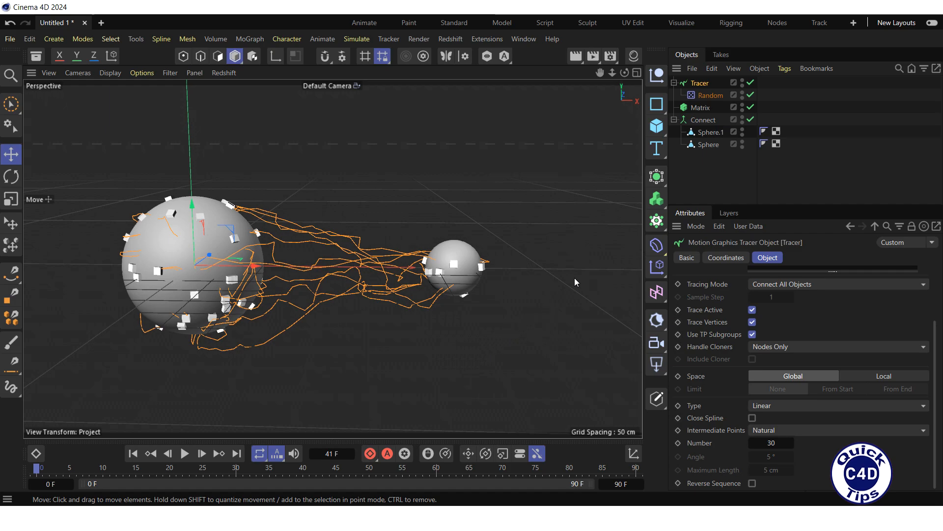
Add a Spherical Field to the Random effector and invert the field's remapping
click(711, 97)
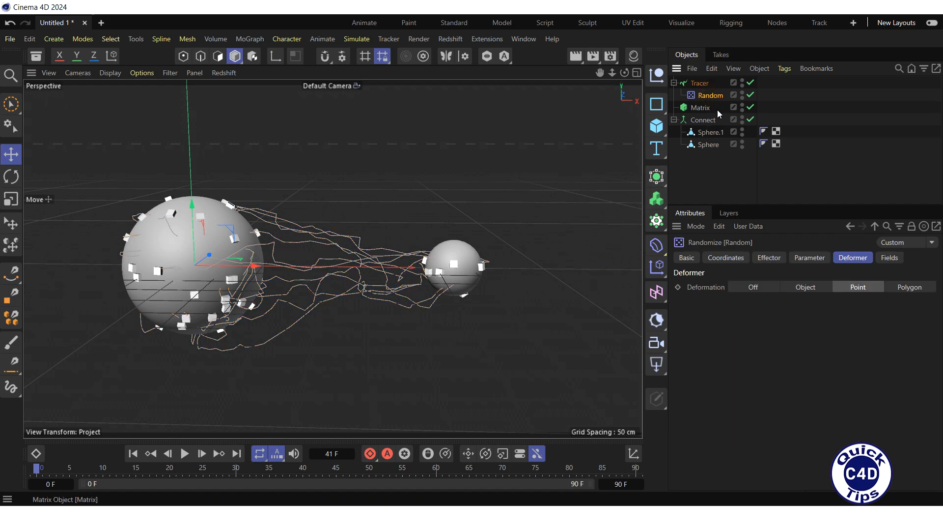
click(888, 258)
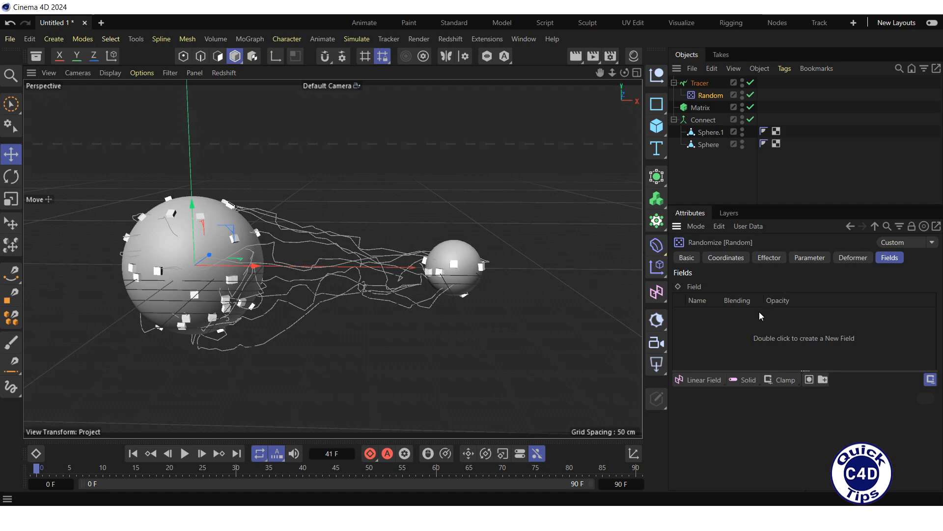
click(701, 380)
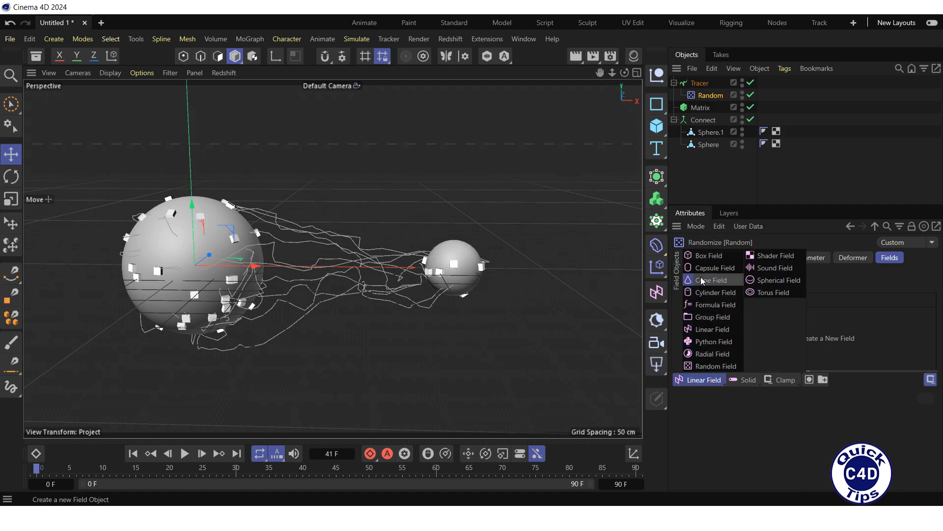
click(776, 281)
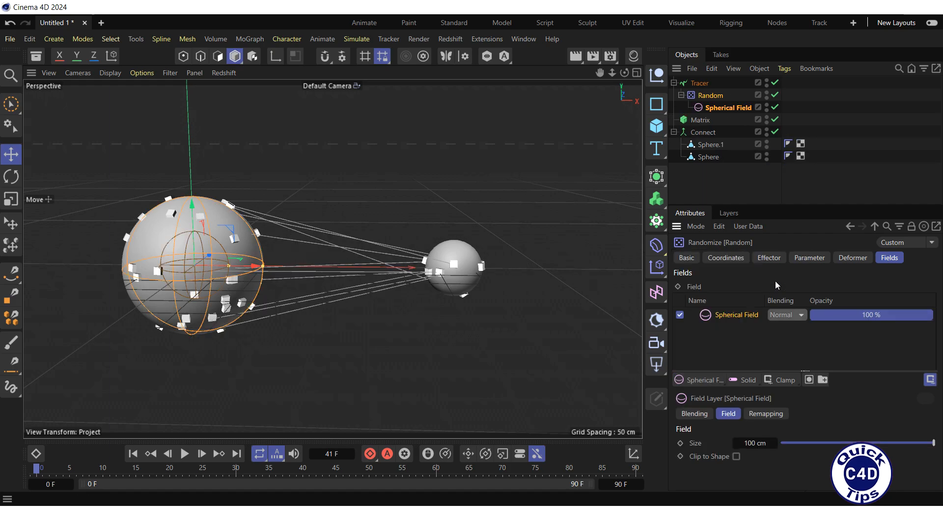
click(771, 414)
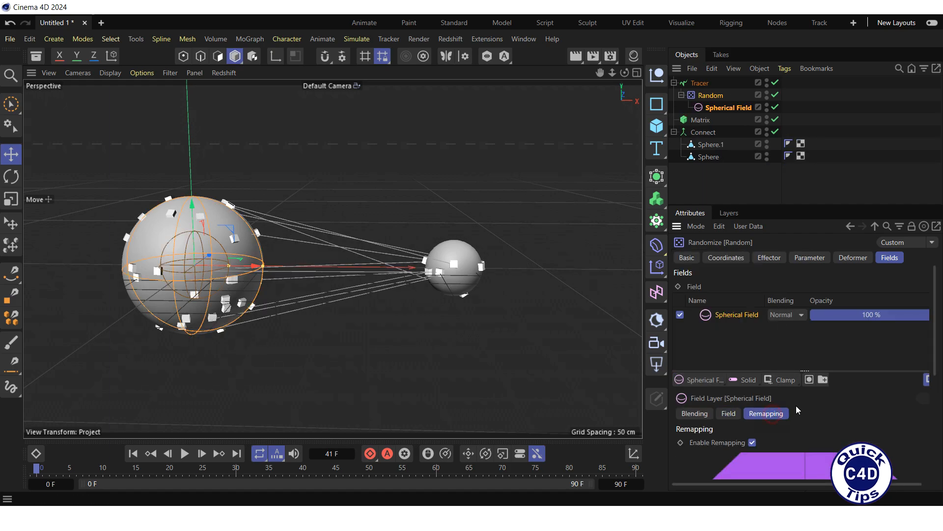
drag(936, 352, 932, 422)
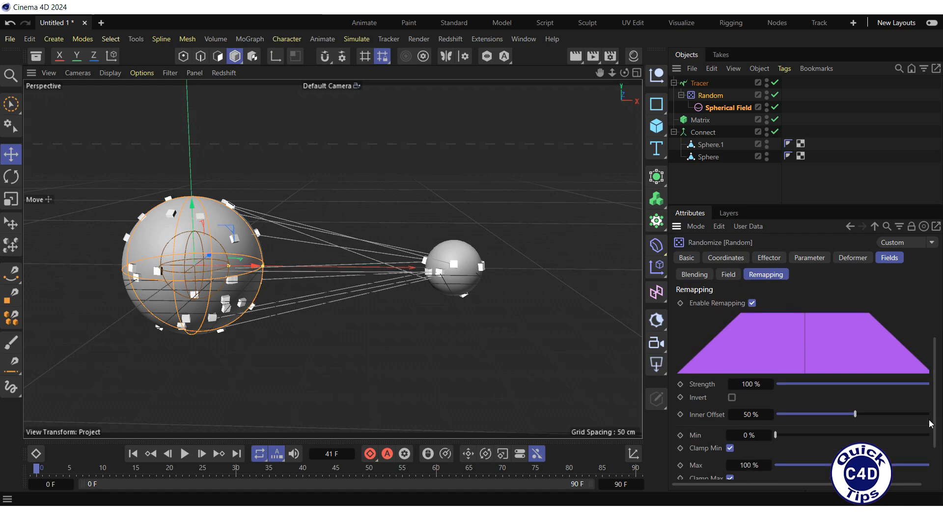
click(732, 398)
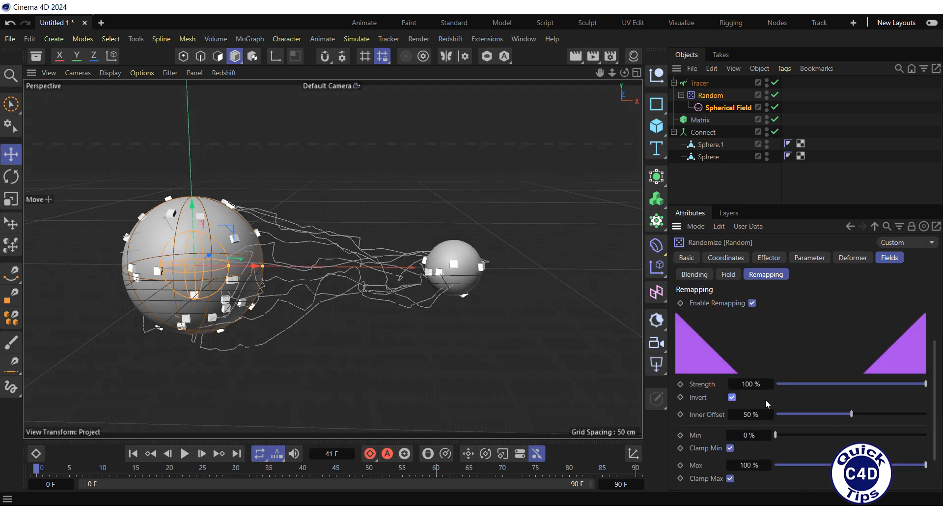
Set the Spherical Field's size to 200 cm
click(730, 274)
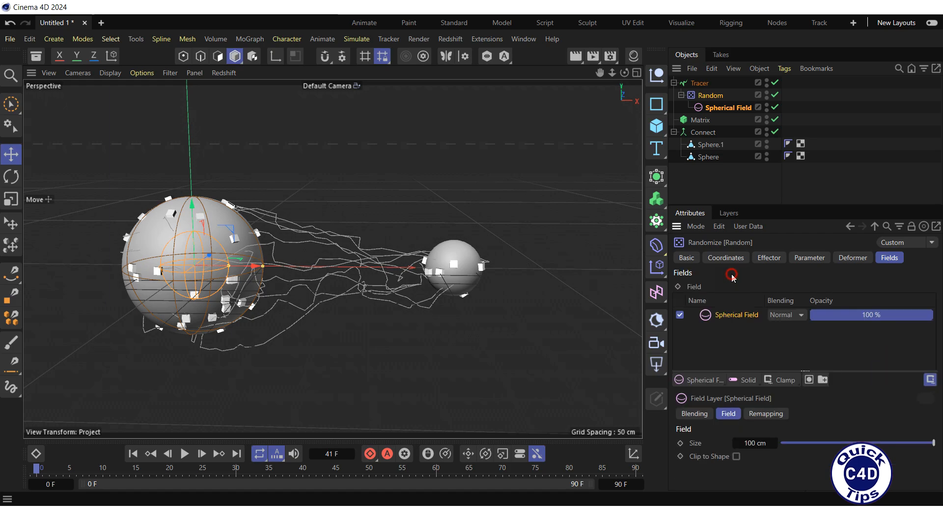
click(751, 443)
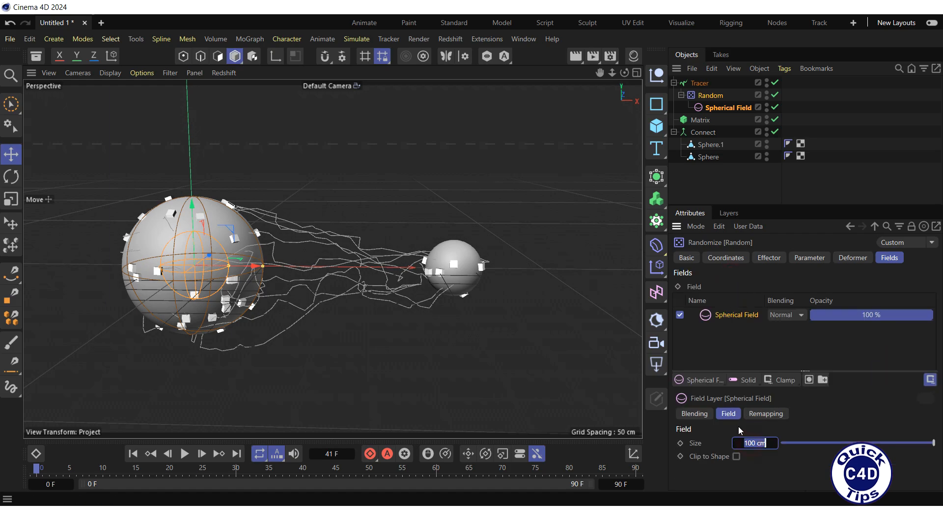
text(200)
key(Return)
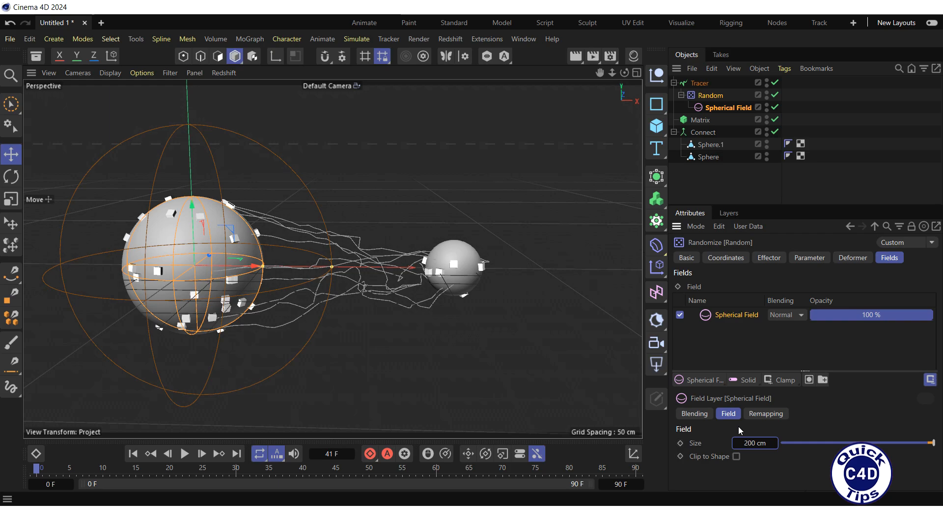
Add a second Spherical Field to the Random effector and set its blending to Min
click(699, 380)
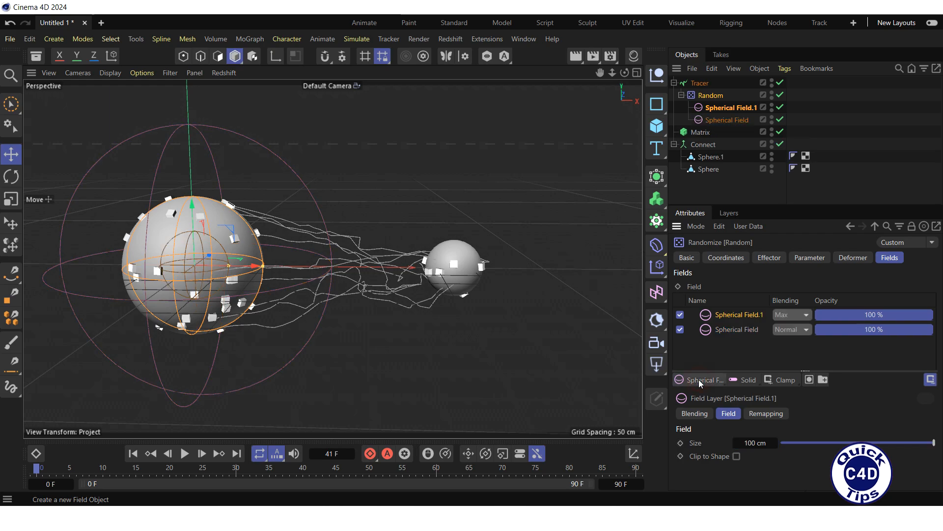
click(803, 315)
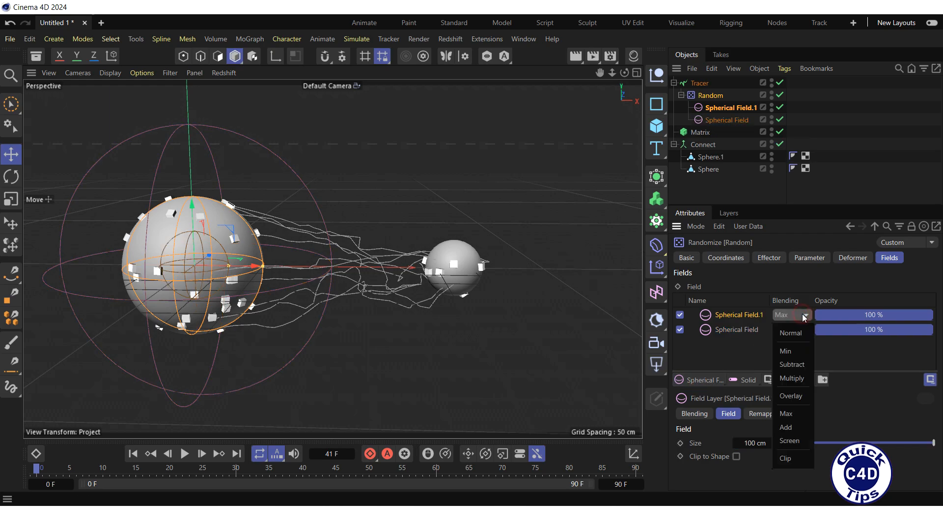
click(789, 352)
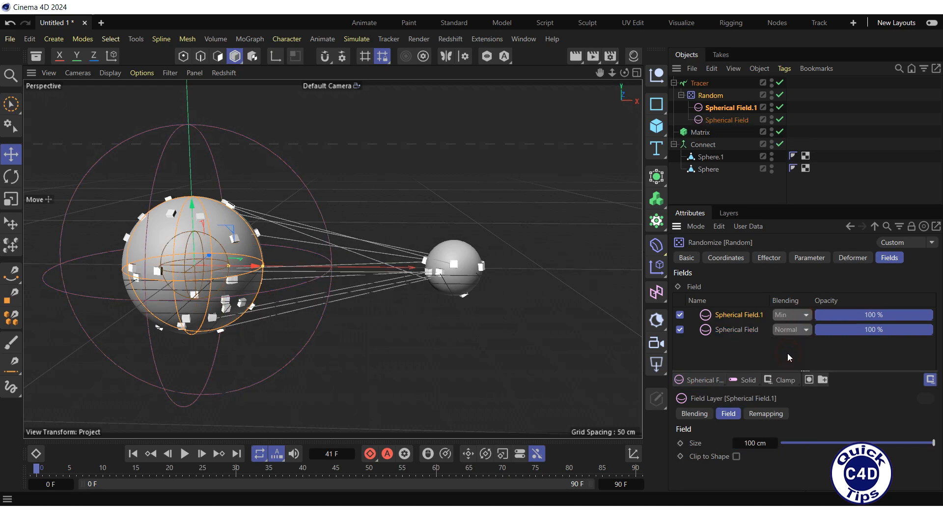
Invert the second Spherical Field's remapping and set its size to 80 cm
click(766, 413)
drag(934, 355, 935, 424)
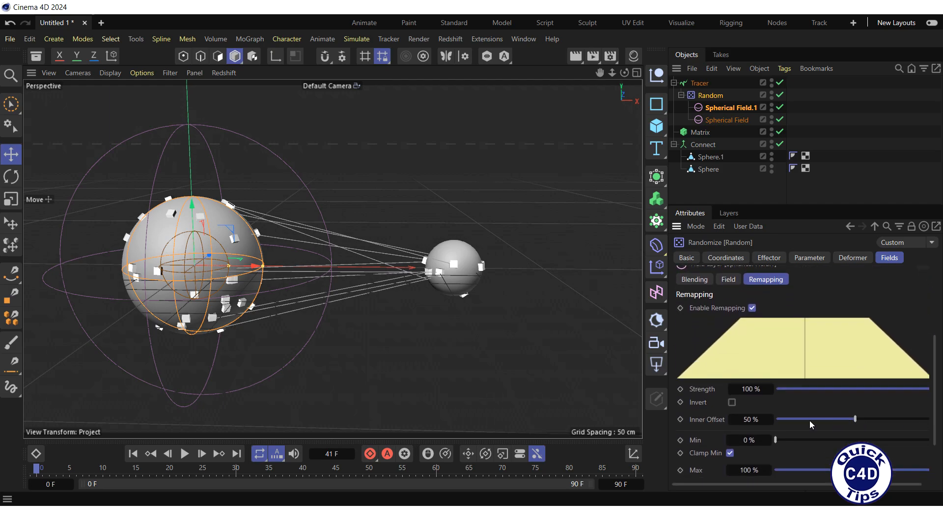
click(733, 403)
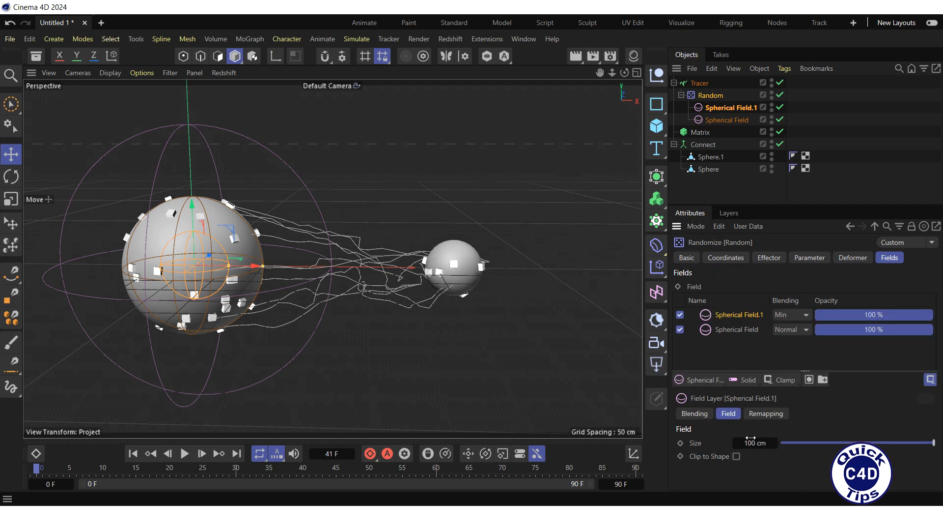
click(751, 439)
text(80)
key(Return)
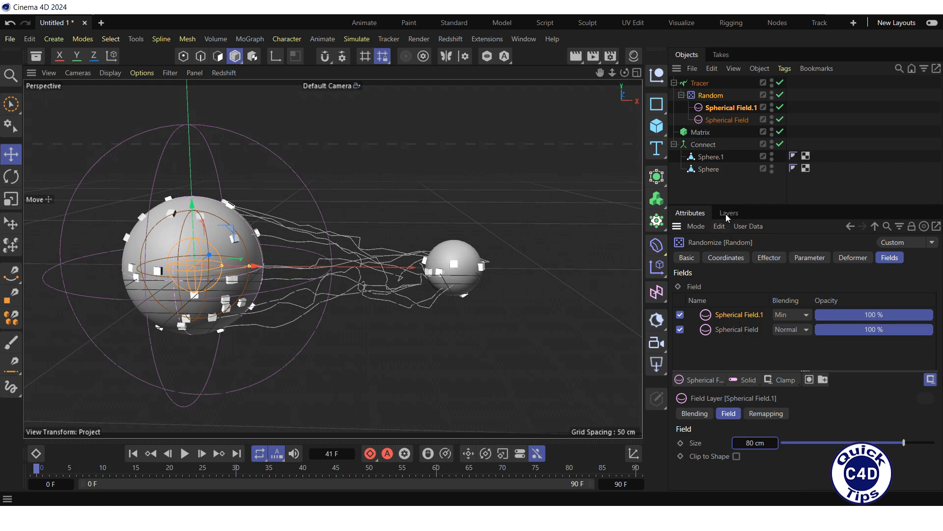
Make Spherical Field.1 a child of Sphere.1 and reset its transform
drag(721, 111, 713, 158)
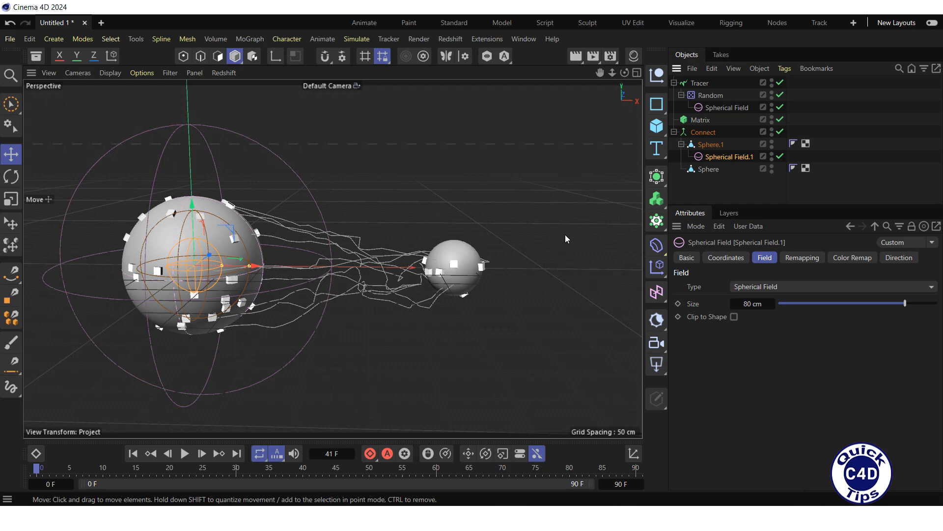
click(135, 40)
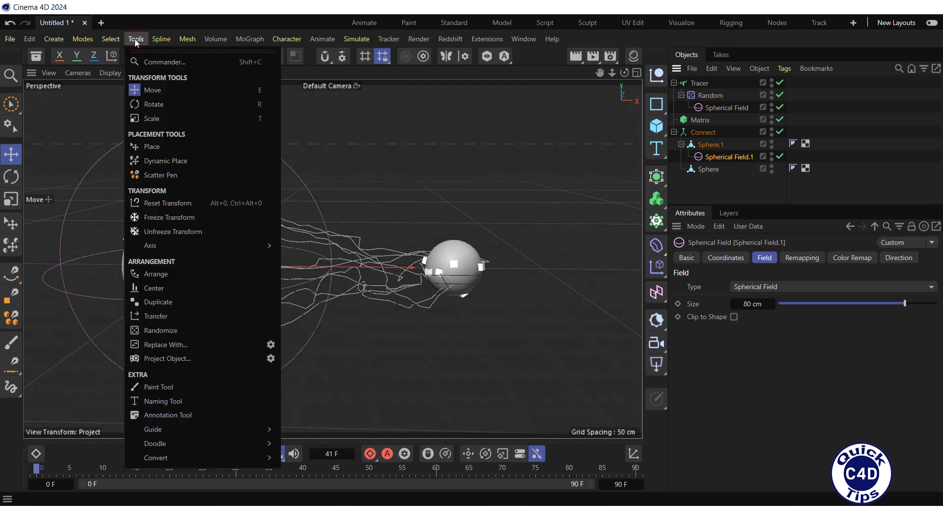
click(173, 203)
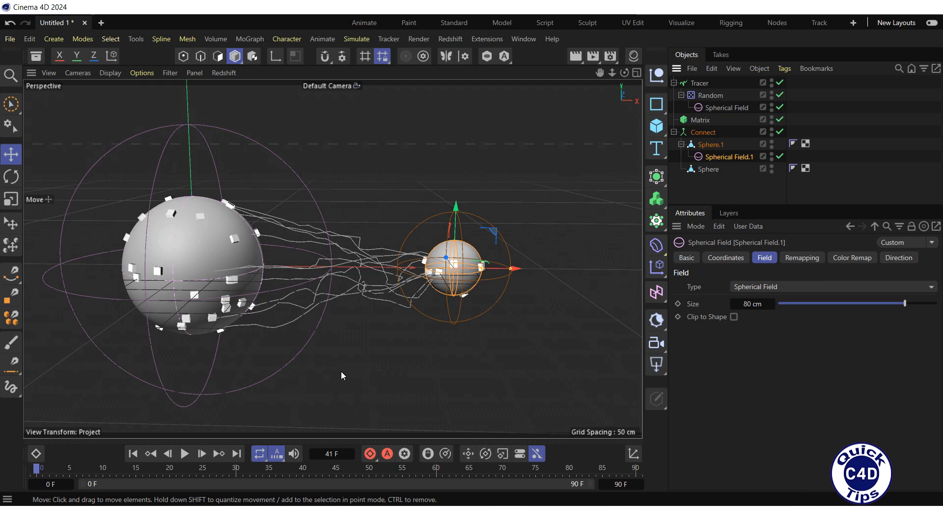
During playback, move Sphere.1 along X towards the large sphere to about 327 cm, and return to the first frame
click(184, 453)
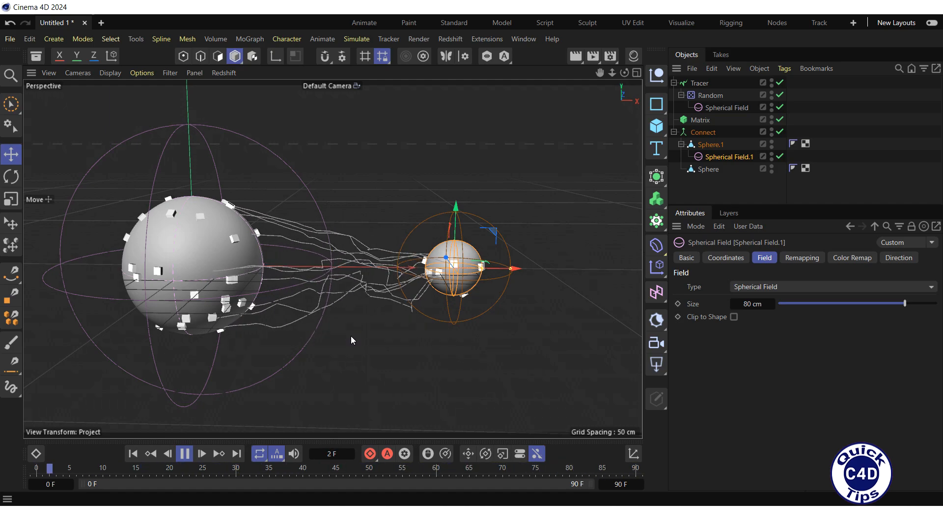
click(713, 145)
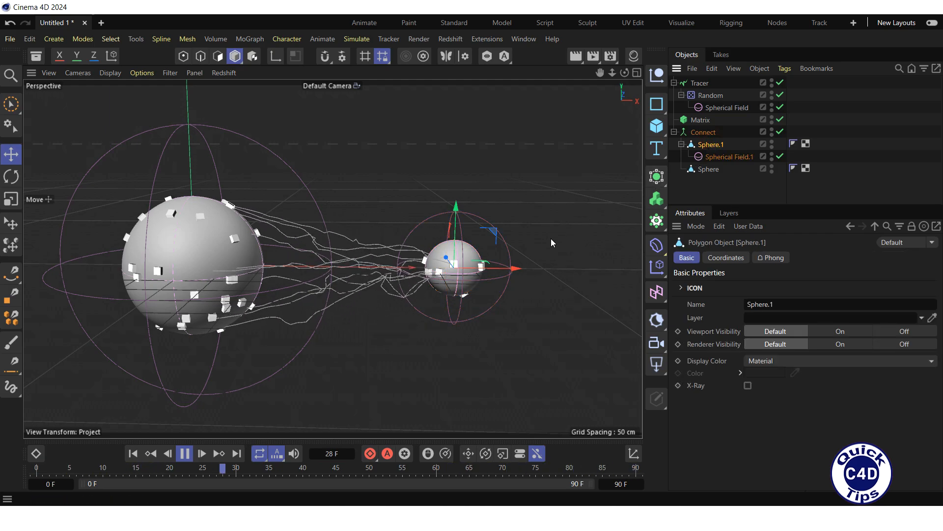
drag(518, 263, 479, 290)
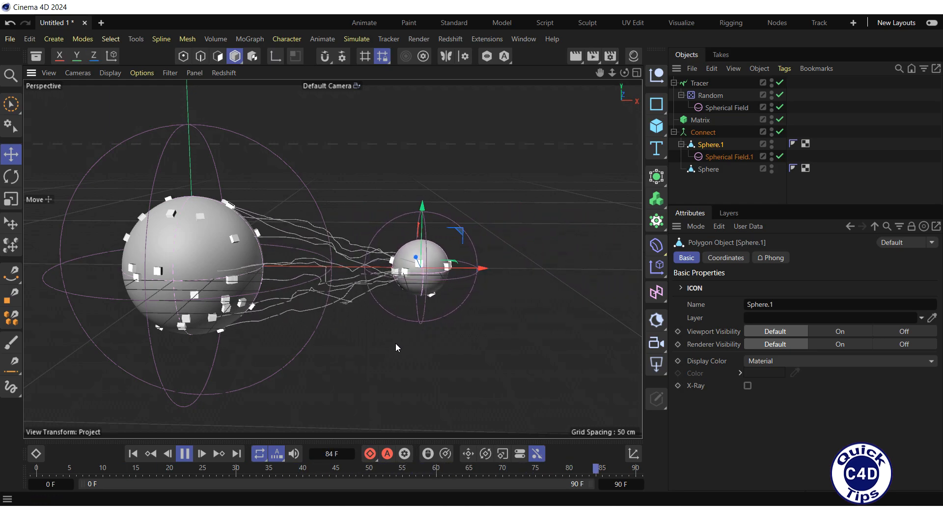
click(184, 453)
click(133, 453)
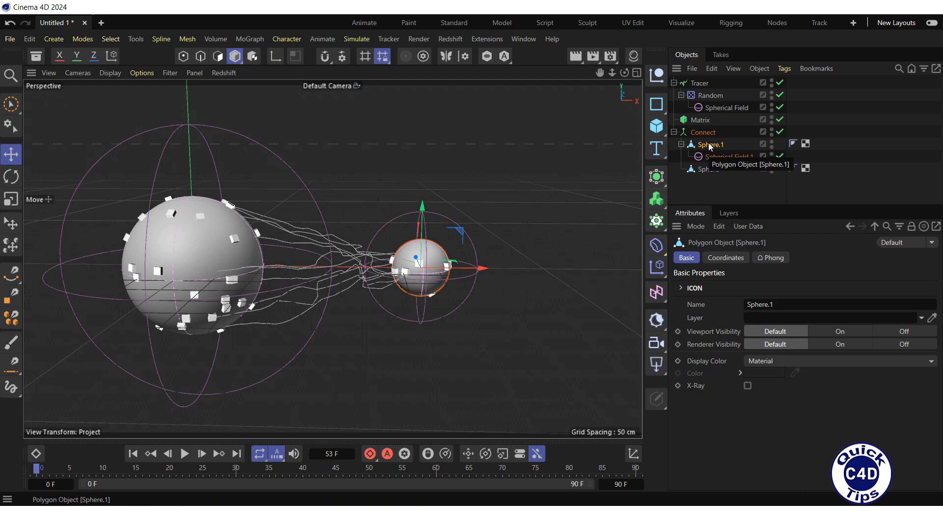
Set Sphere.1's X position as the driver for an XPression
click(719, 258)
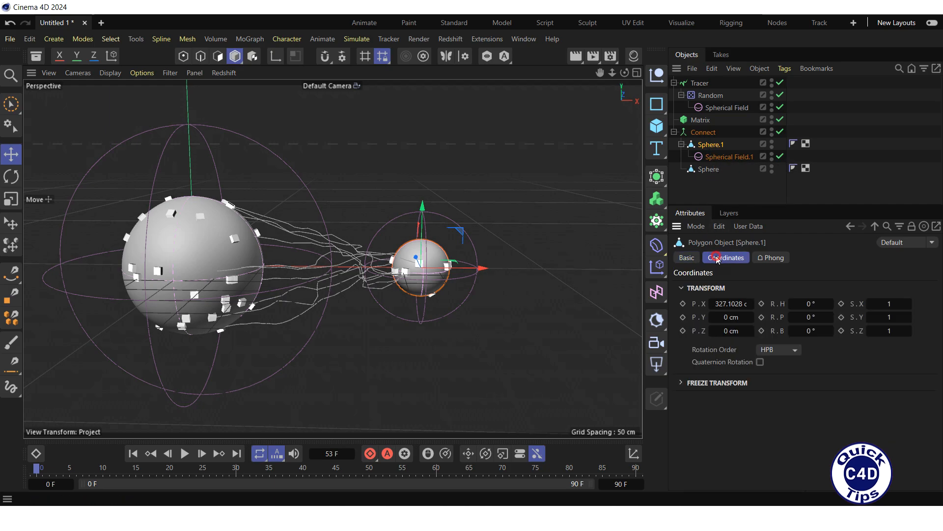
right_click(701, 305)
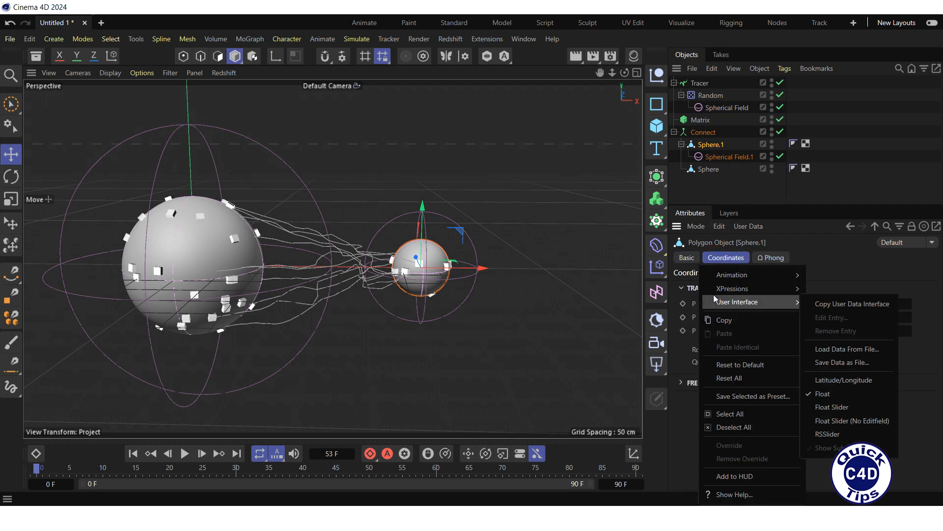
mouse_move(755, 289)
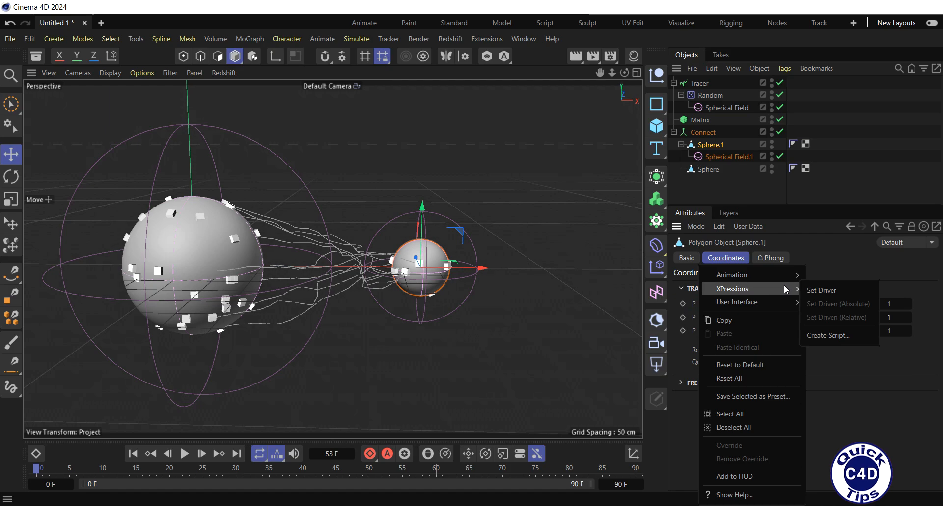
click(817, 291)
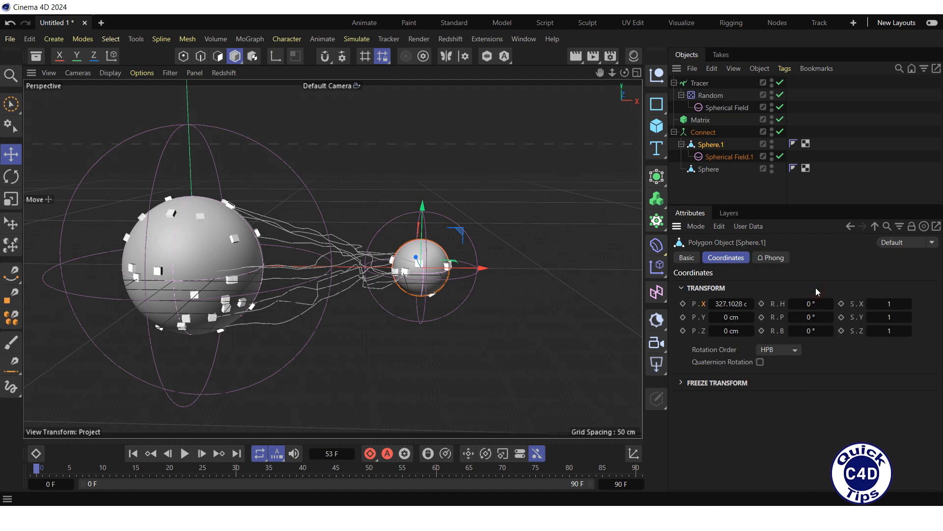
Make the Matrix object's Count parameter absolutely driven by Sphere.1's X position through an XPression
click(700, 121)
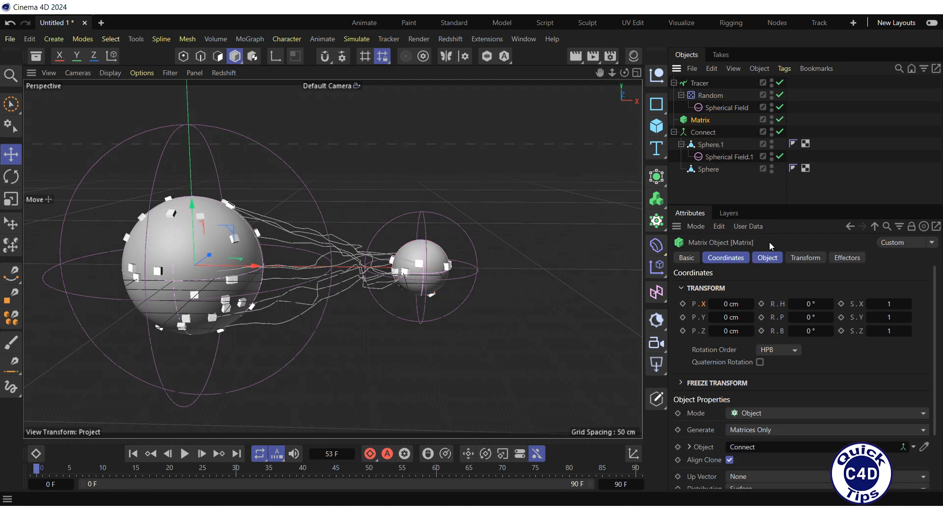
click(770, 258)
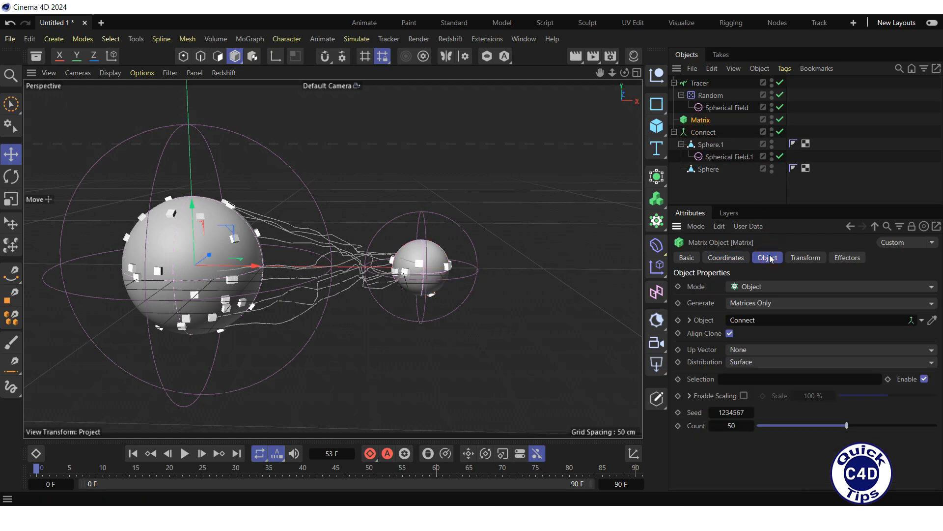
right_click(698, 426)
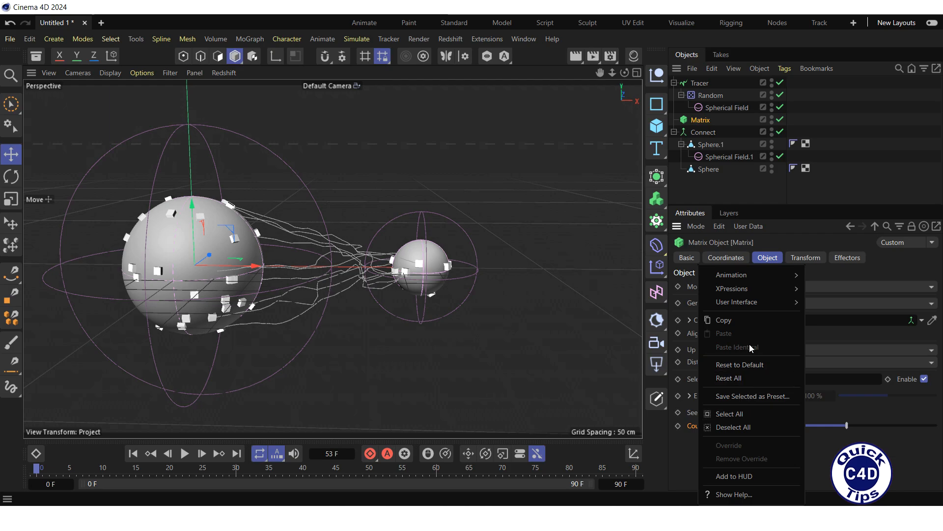
mouse_move(743, 288)
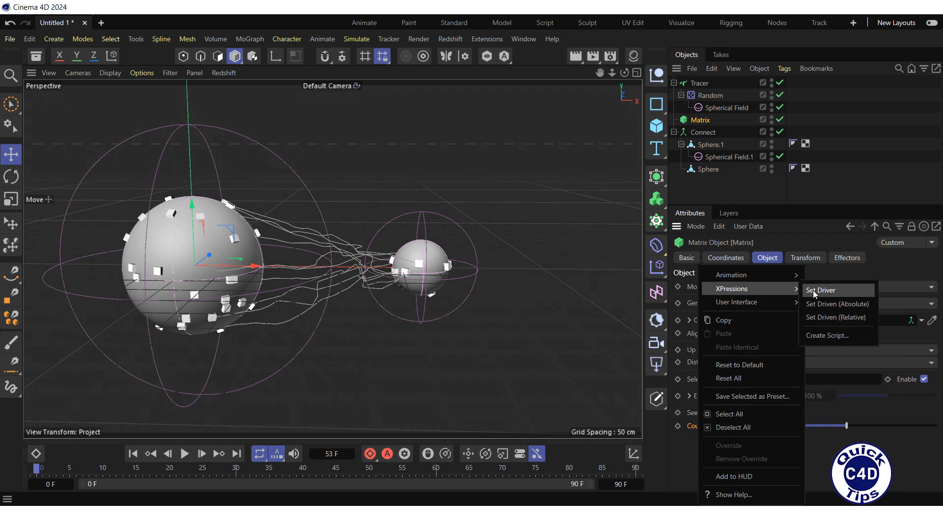
click(826, 304)
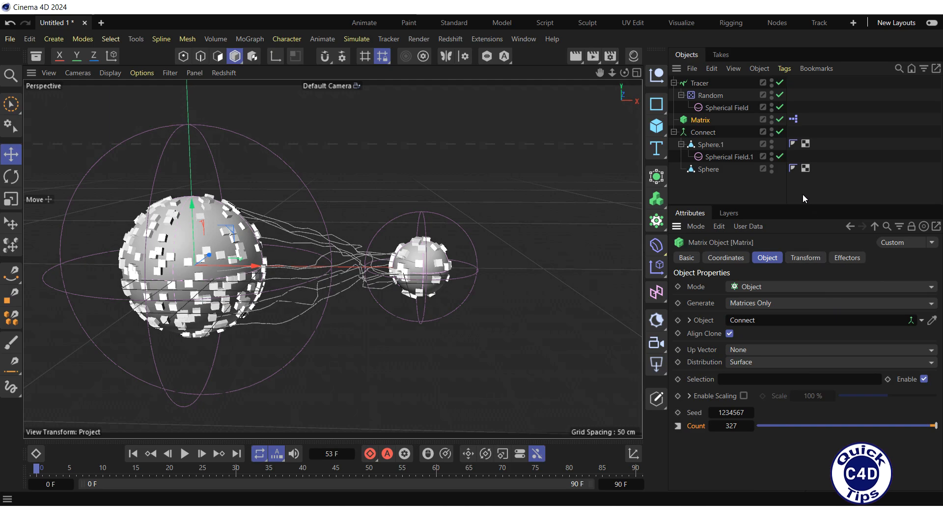
Open the Matrix's XPresso graph and select its Range Mapper node for editing, then close the graph
double_click(793, 119)
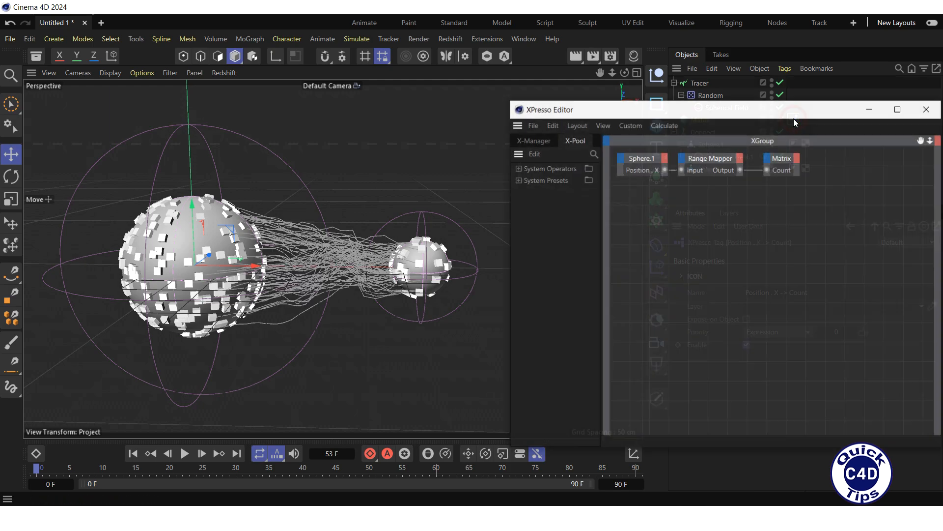
drag(788, 114, 658, 69)
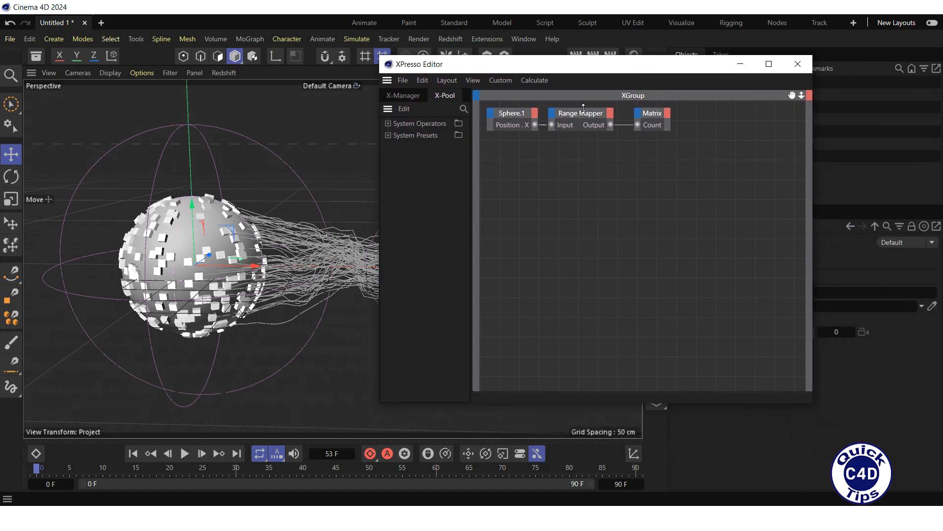
click(580, 113)
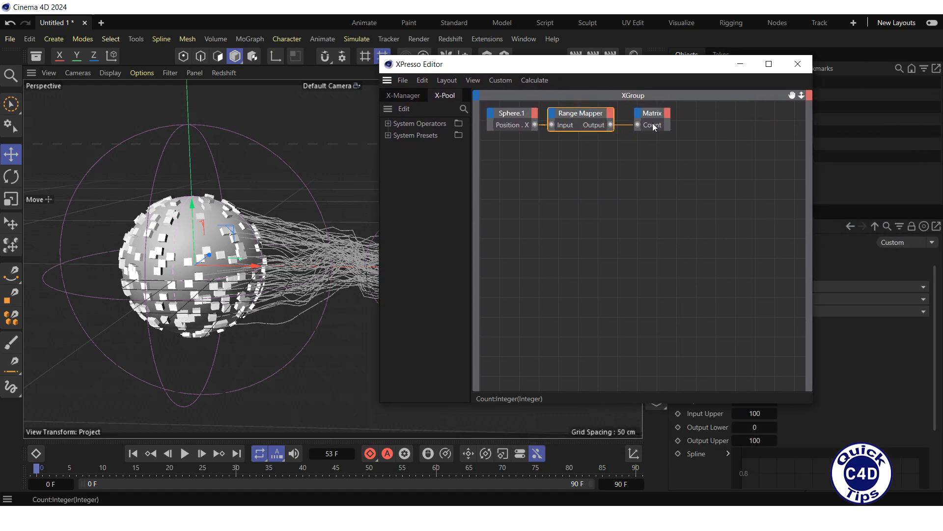
click(798, 63)
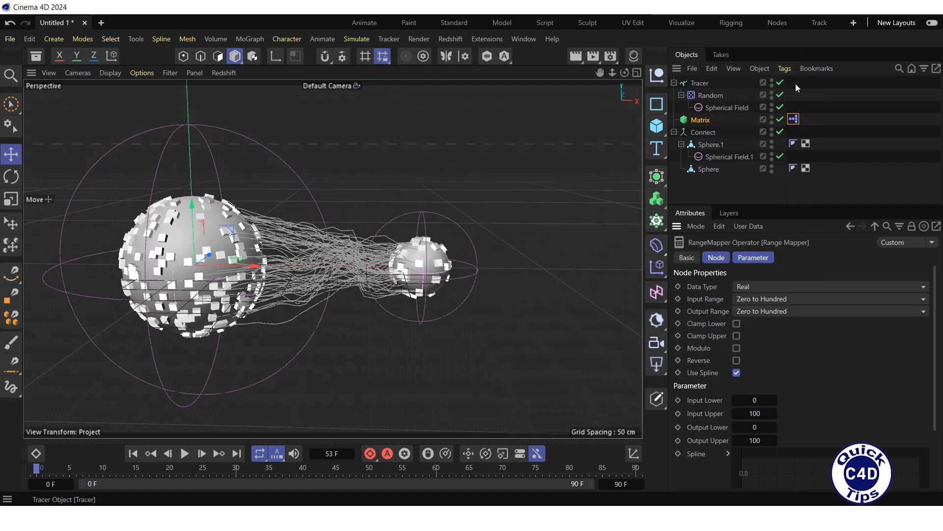
Set the Range Mapper's Output Lower to 100, Input Upper to 500 and Output Upper to 0
click(752, 259)
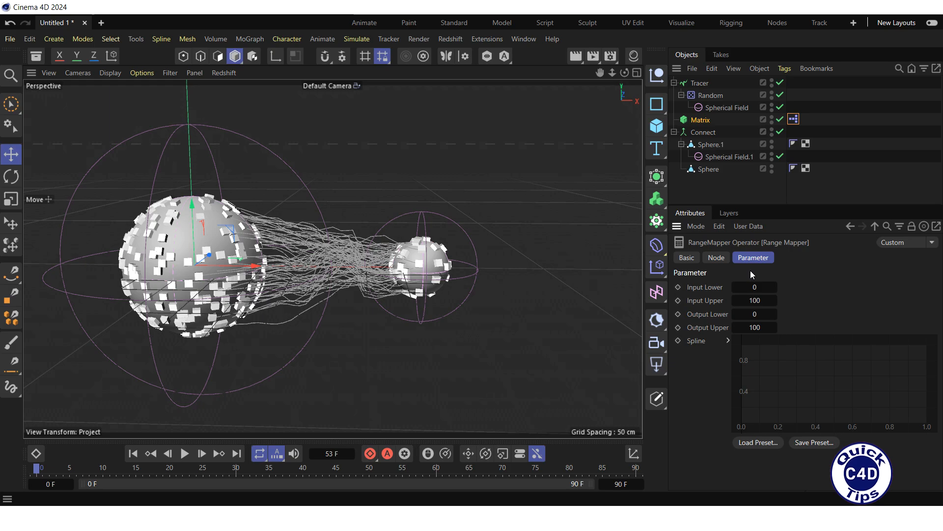
click(744, 286)
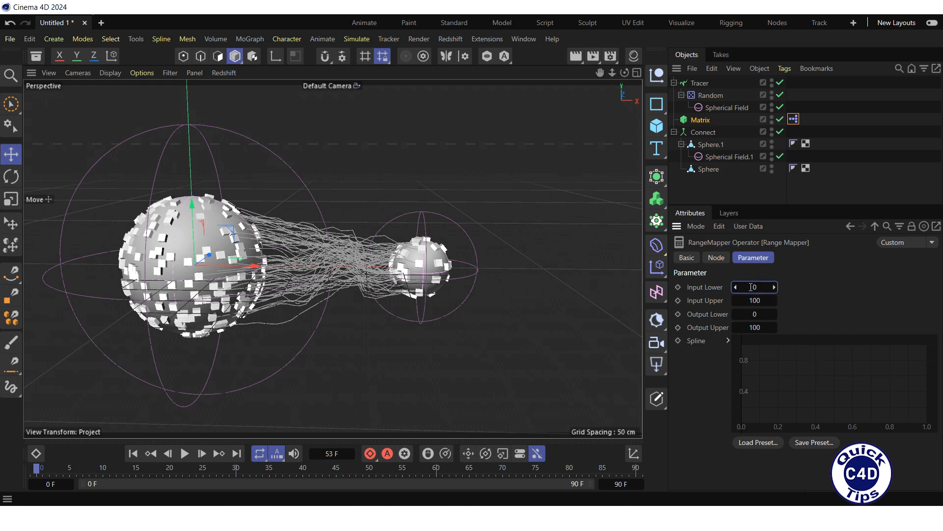
click(752, 314)
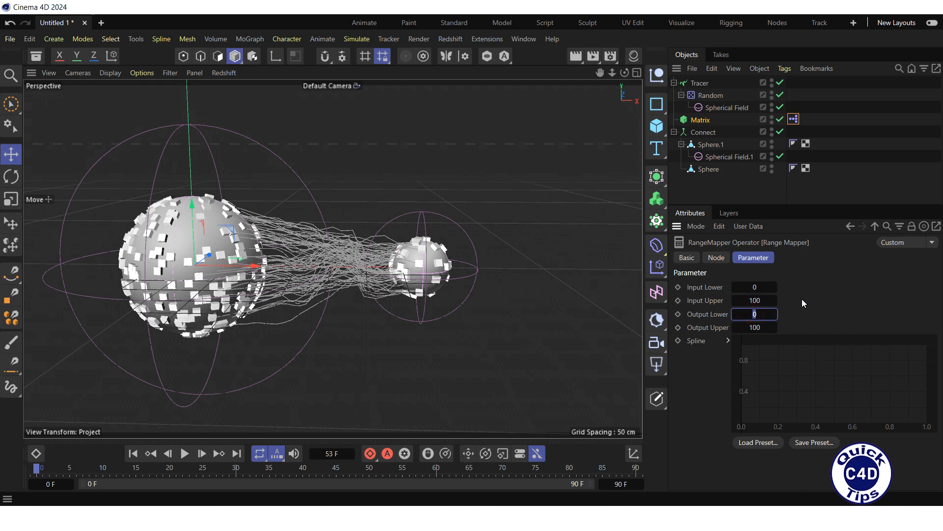
text(100)
key(Return)
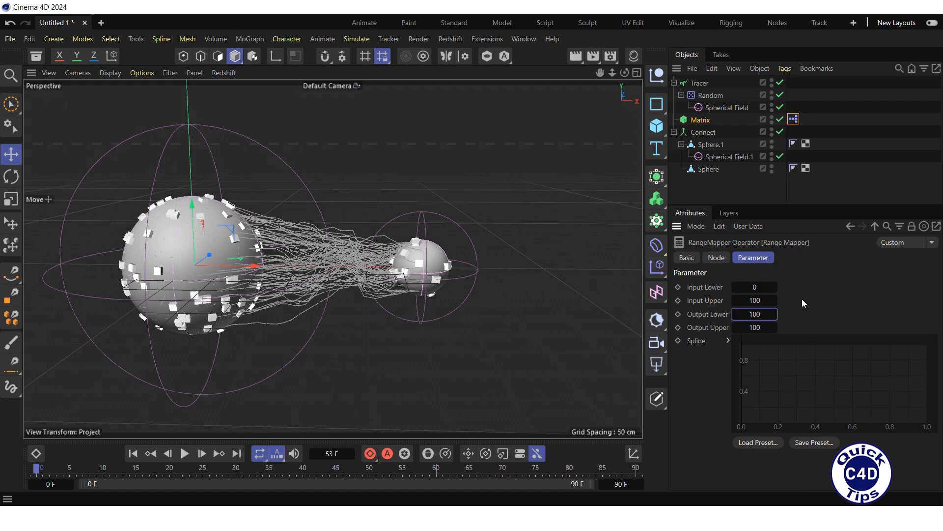
double_click(756, 301)
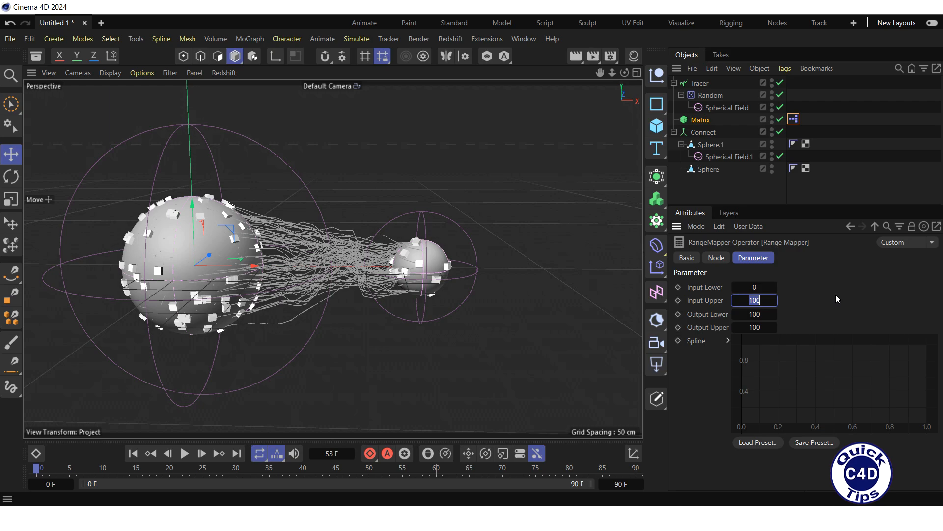
text(500)
key(Return)
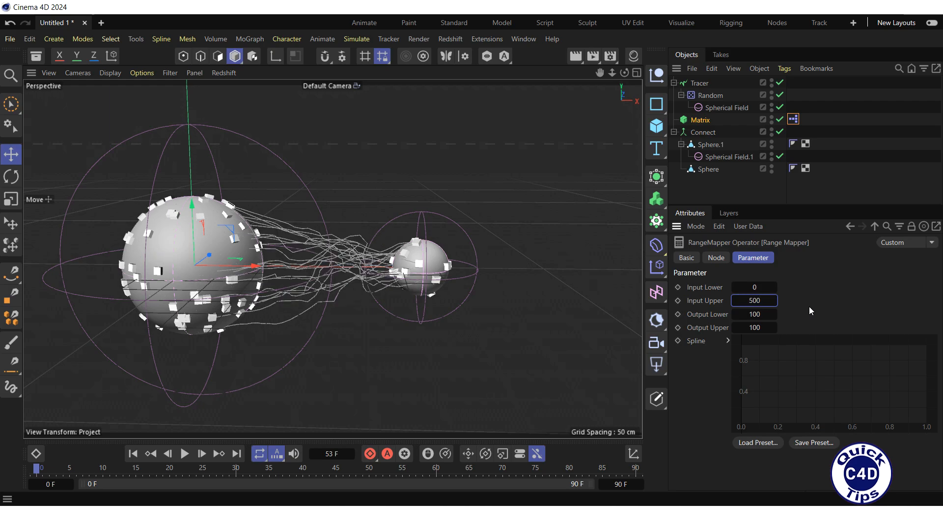
double_click(757, 327)
text(0)
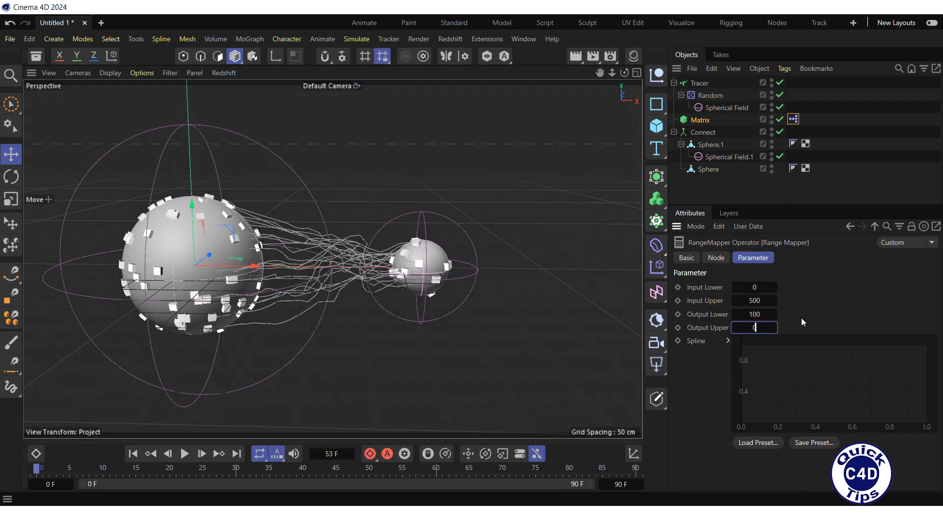
key(Return)
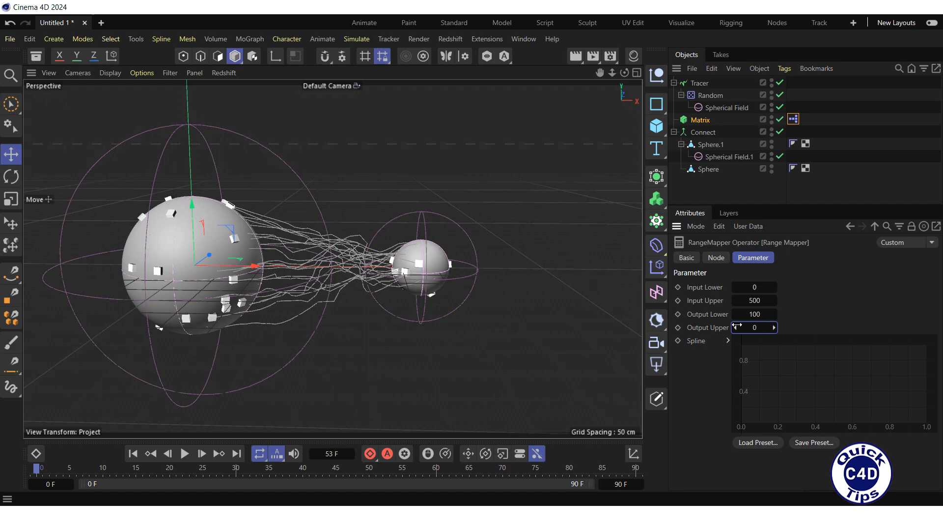
During playback, move Sphere.1 slightly along X towards the large sphere, and return to the first frame
click(184, 455)
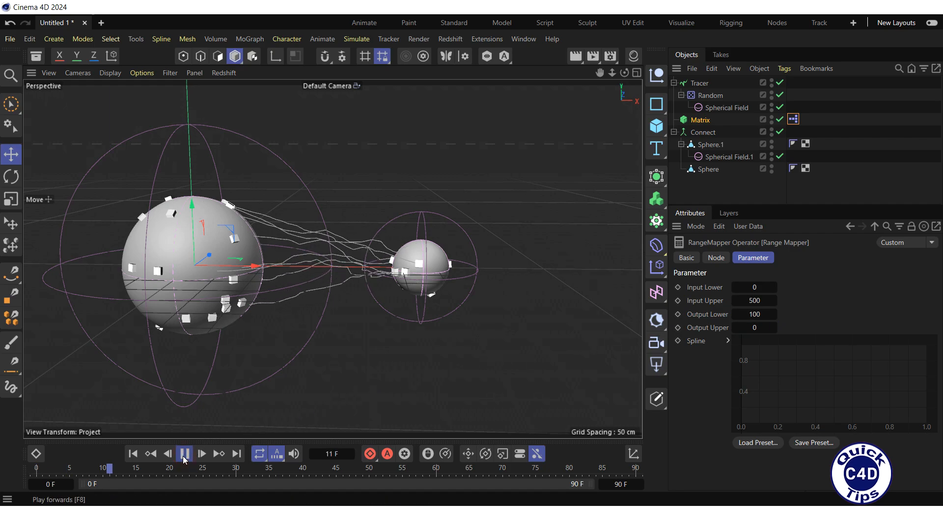
click(710, 144)
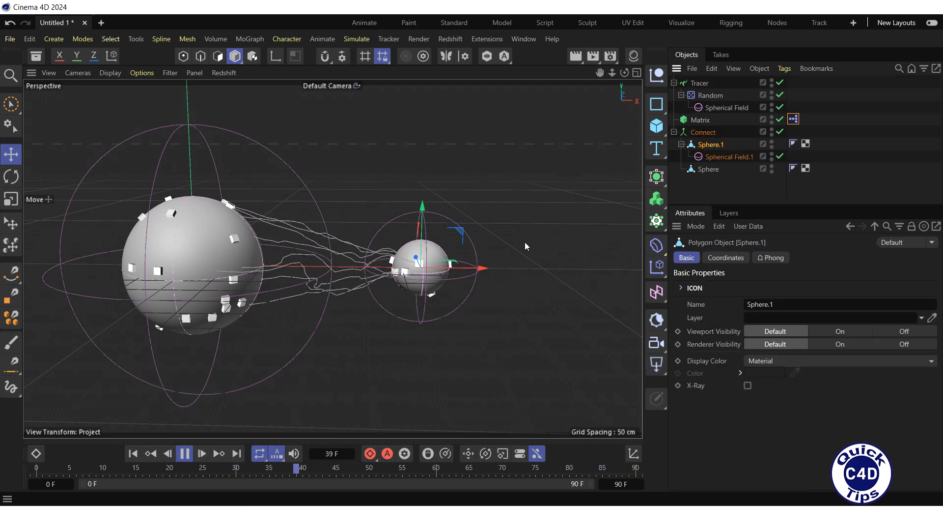
drag(480, 267, 470, 316)
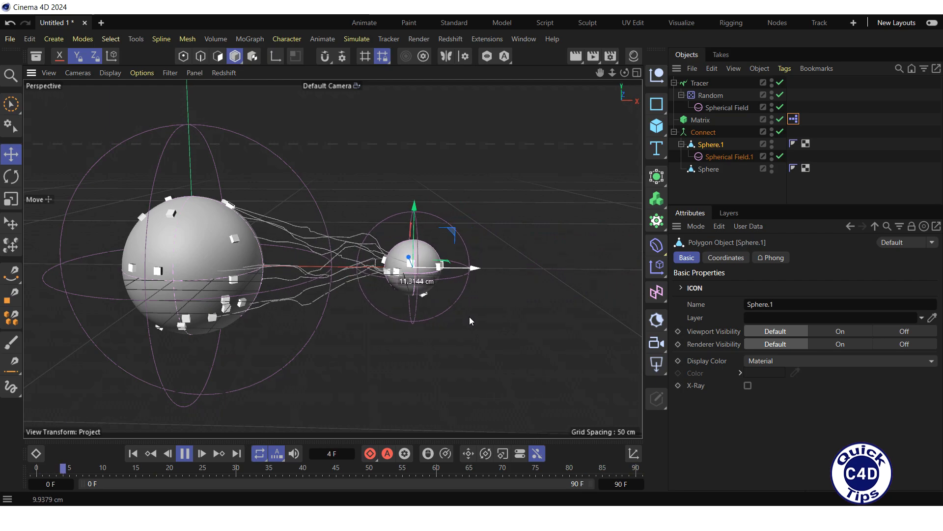
click(190, 455)
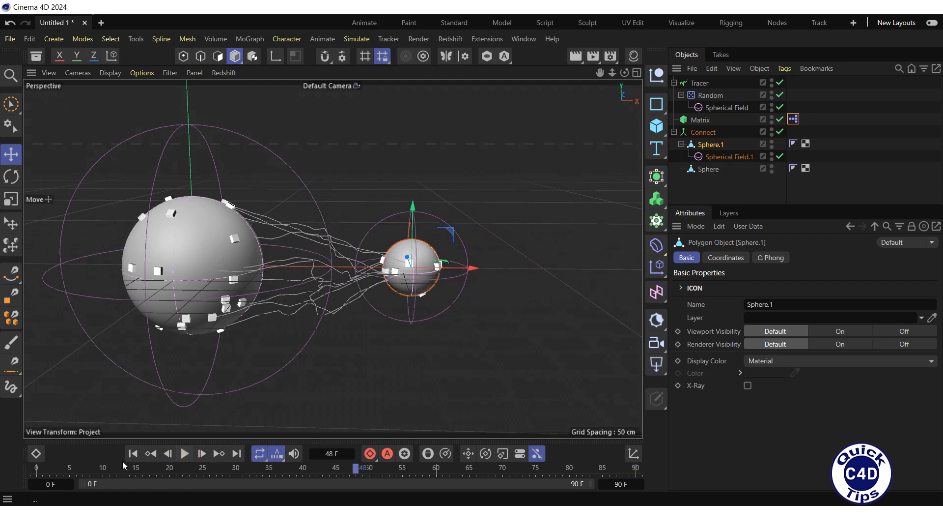
click(133, 454)
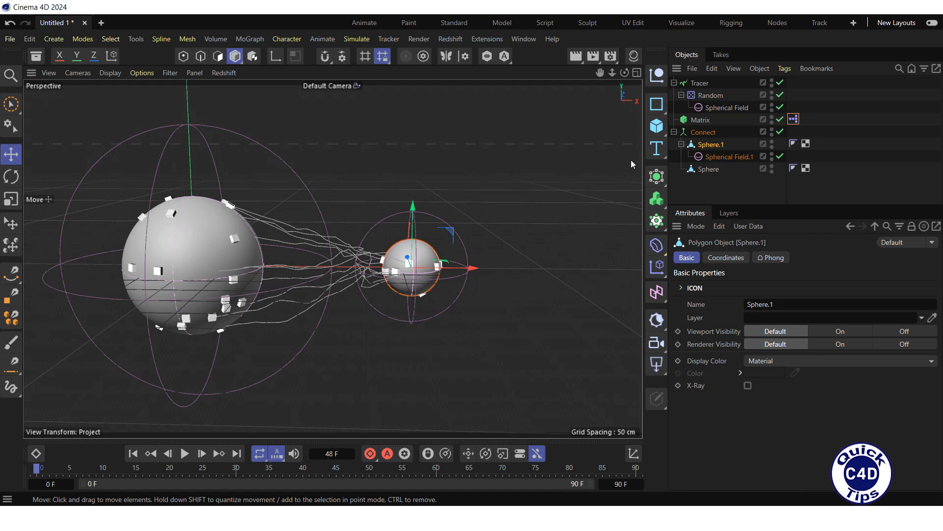
Add a Circle spline with a radius of 0.2 cm
click(659, 107)
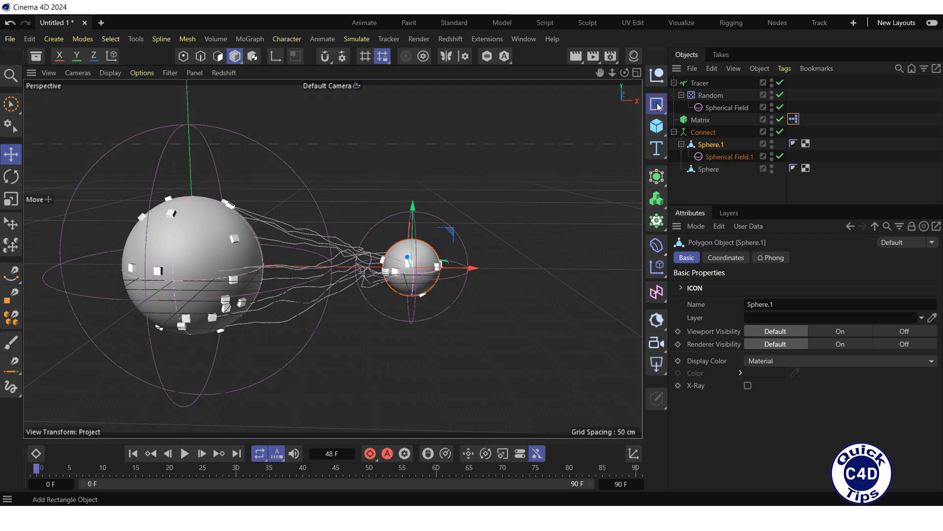
click(774, 126)
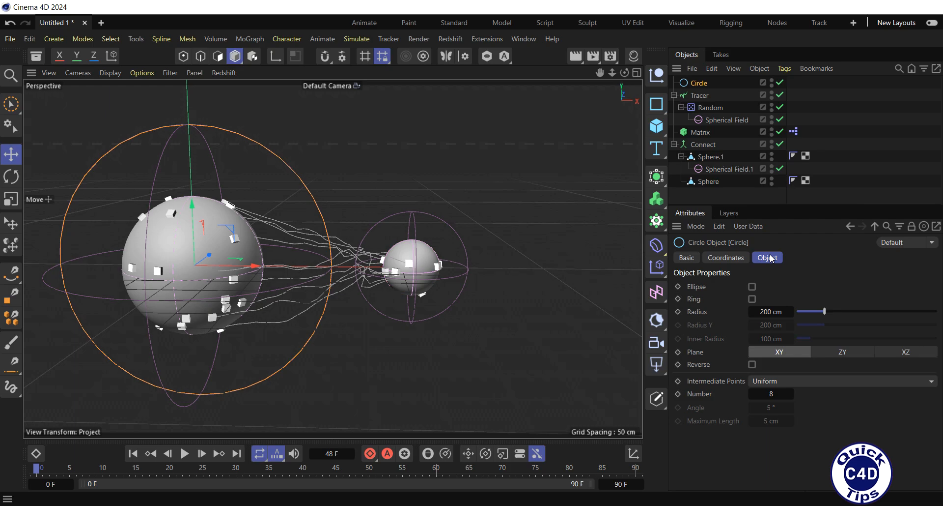
click(759, 311)
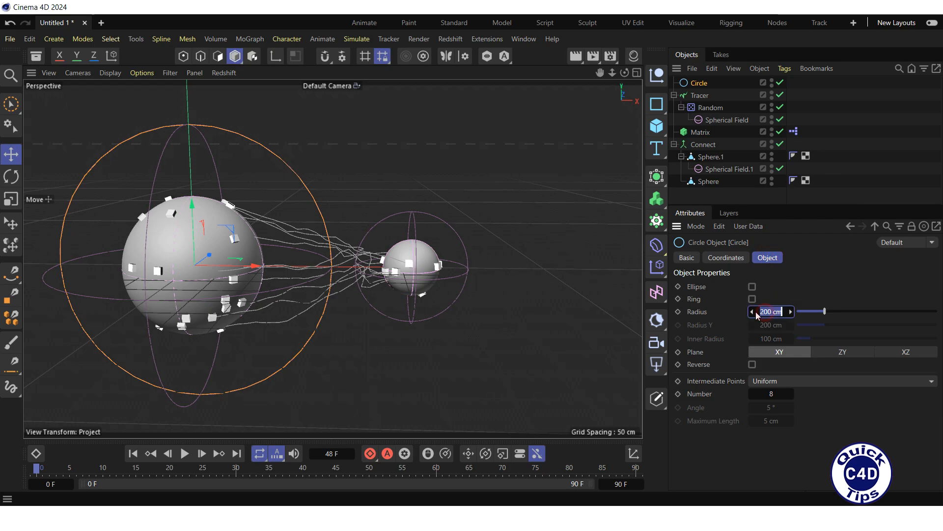
text(0.2)
key(Return)
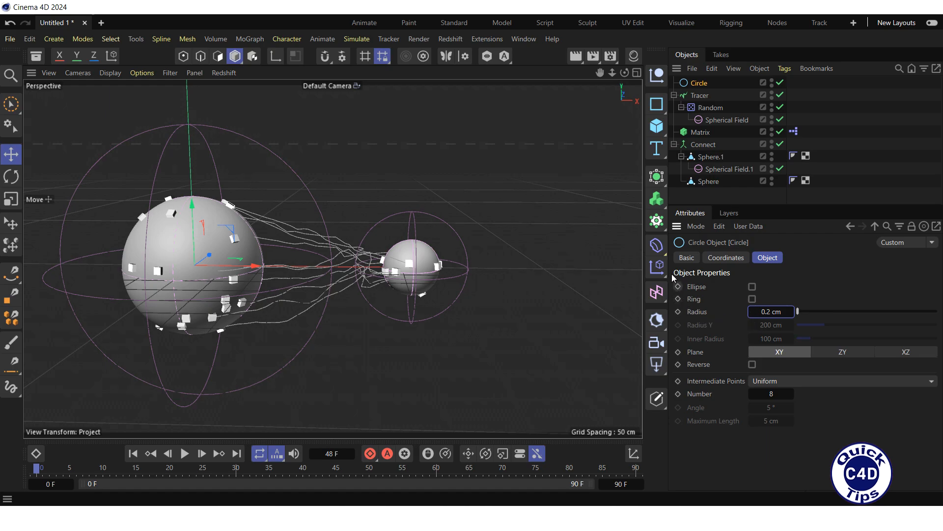
Add a Sweep generator and make the Circle and the Tracer its children, with the Circle first
click(657, 177)
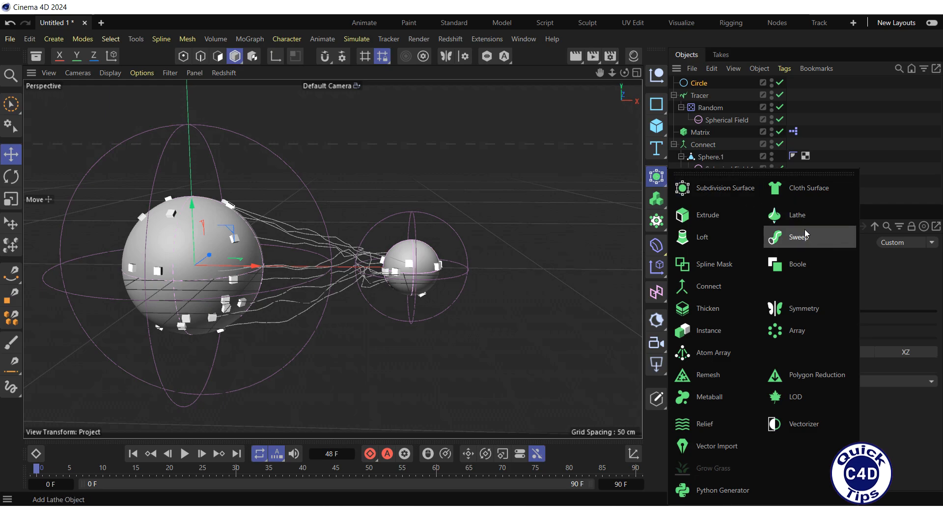
click(807, 235)
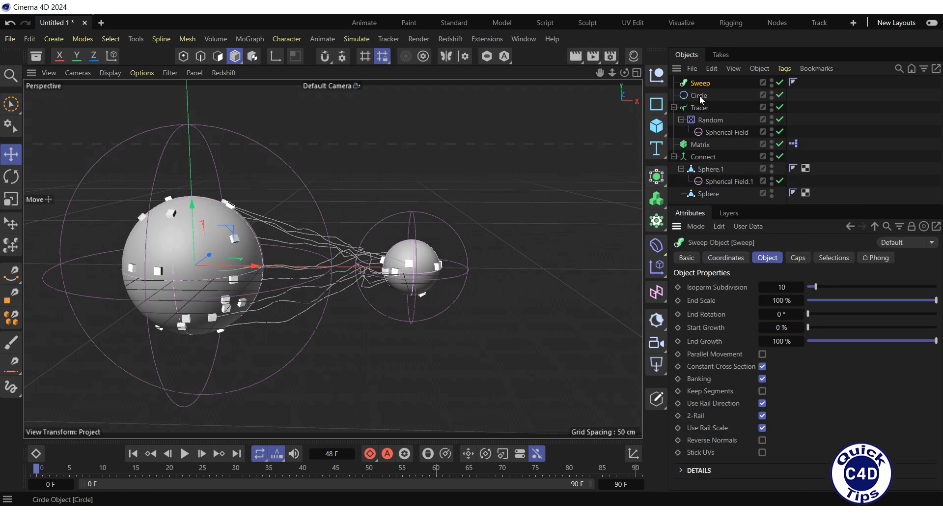
mouse_move(700, 96)
mouse_down()
mouse_move(700, 84)
mouse_move(706, 106)
mouse_up()
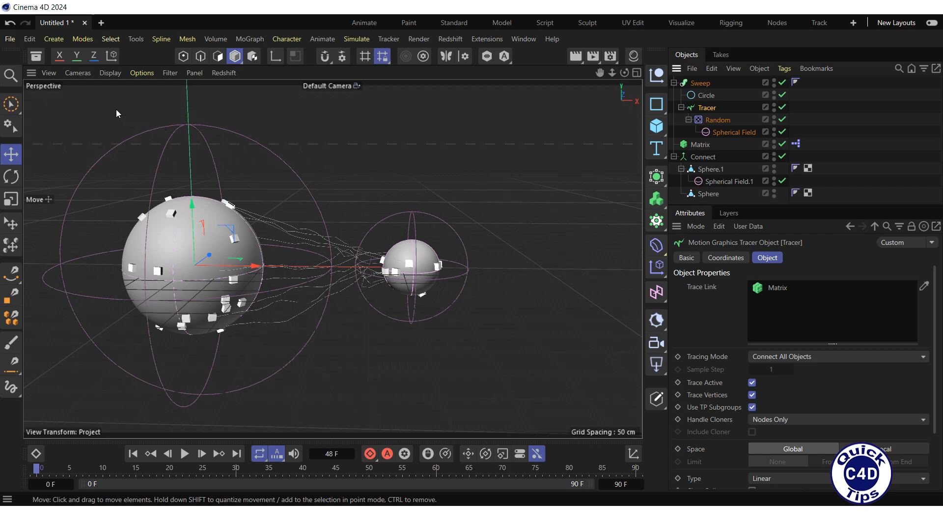
Search the asset library for copper and apply the Copper Clean 001 100cm material to the Connect object
click(37, 57)
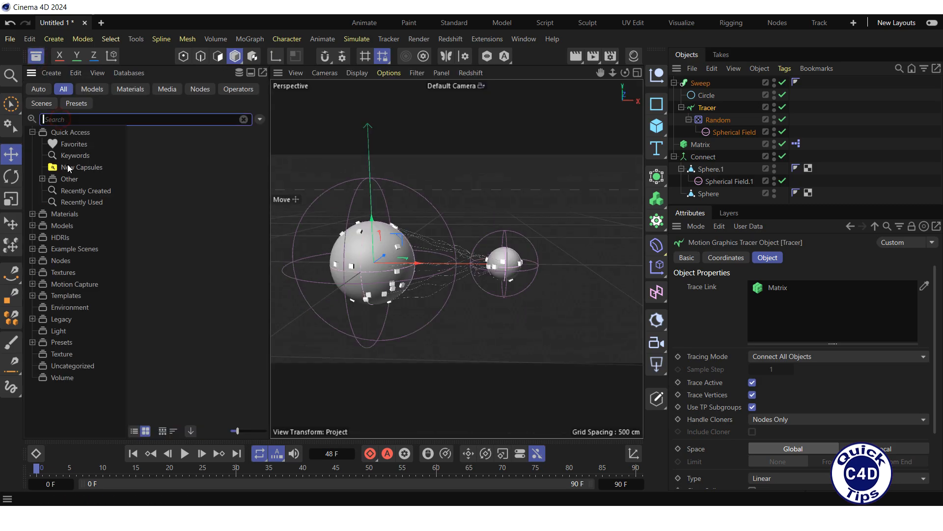
text(cop)
text(per)
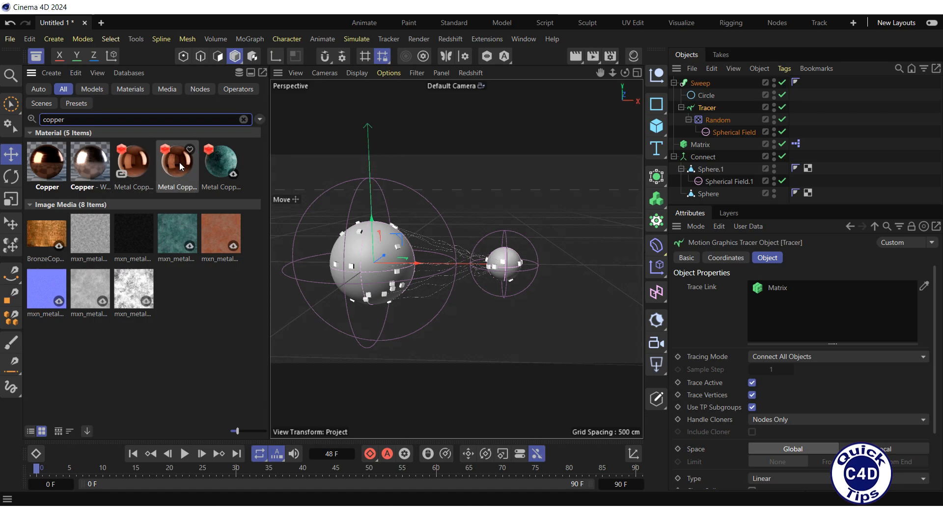
drag(179, 162, 358, 167)
drag(572, 167, 702, 157)
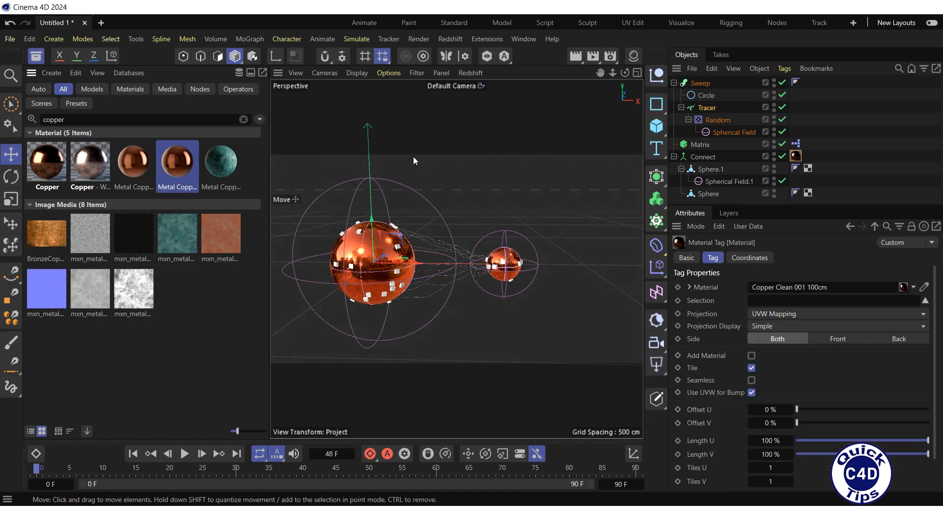
click(37, 57)
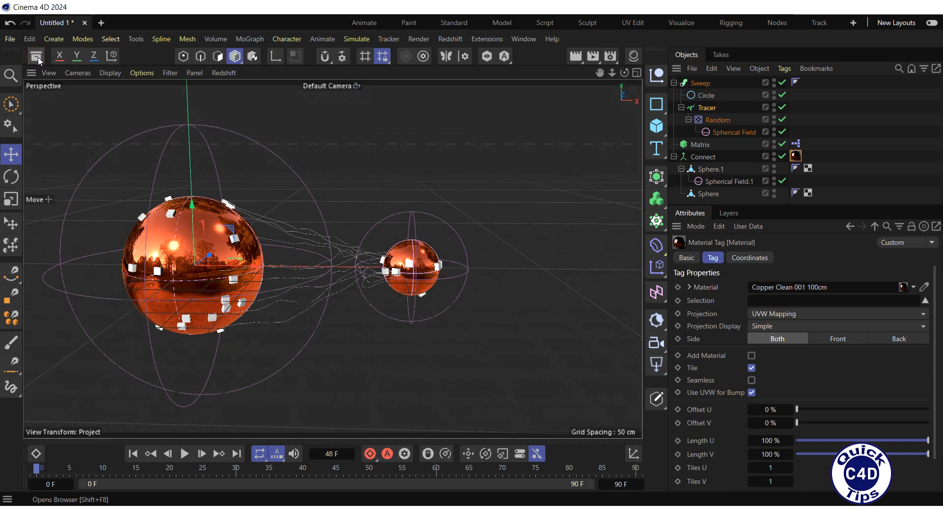
Create a new material and set its base and reflection weights to 0
click(634, 56)
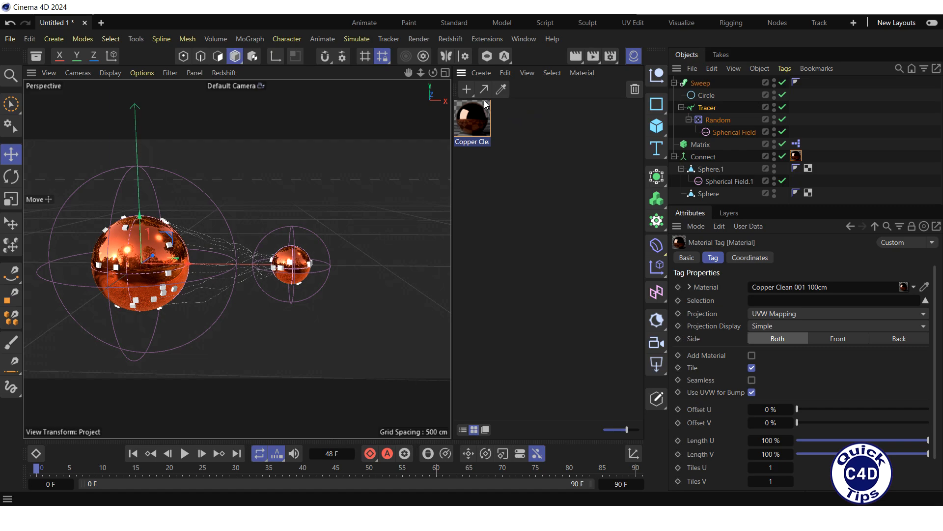
click(468, 90)
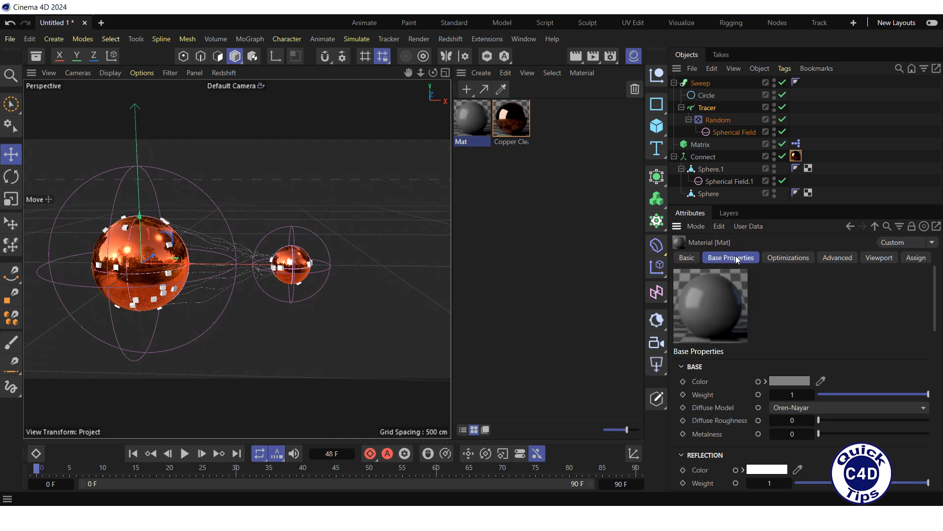
double_click(766, 482)
text(0)
key(Return)
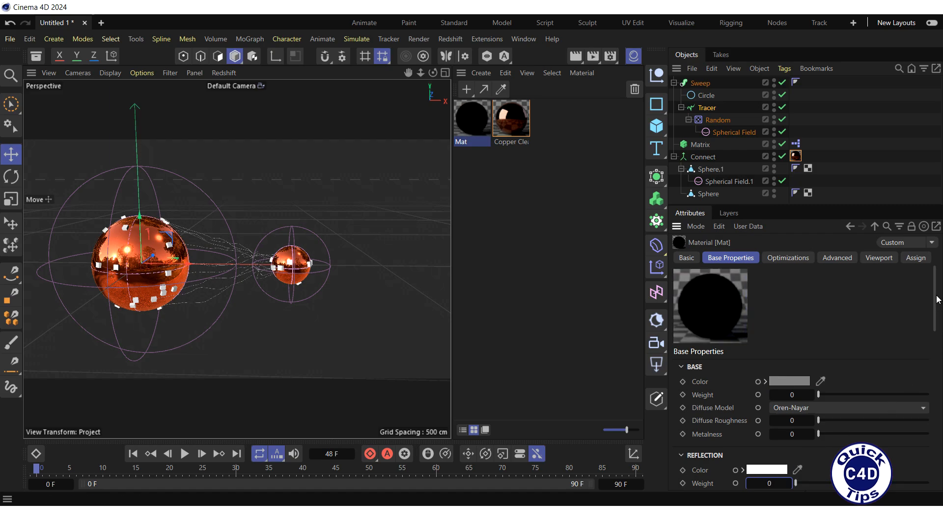
Set the new material's emission color to bright blue with red at 0, and its emission weight to 2
drag(937, 297, 937, 455)
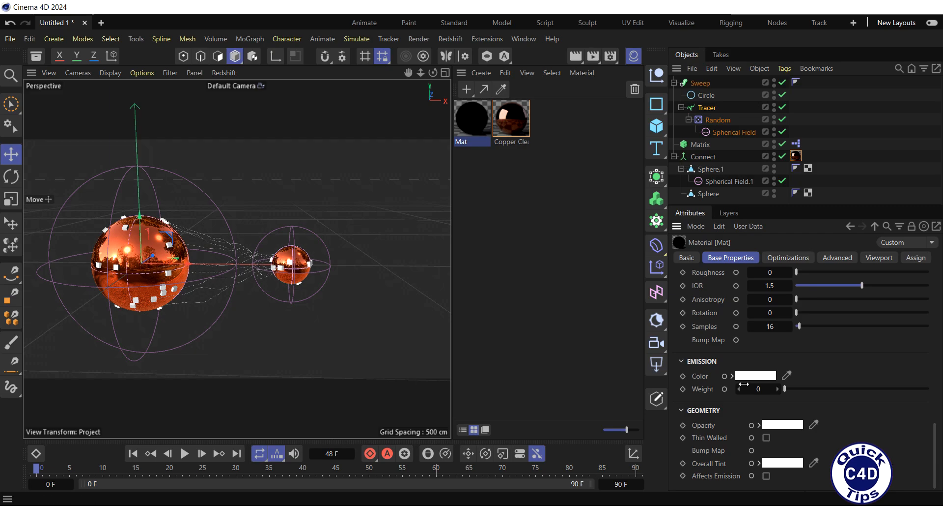
click(758, 380)
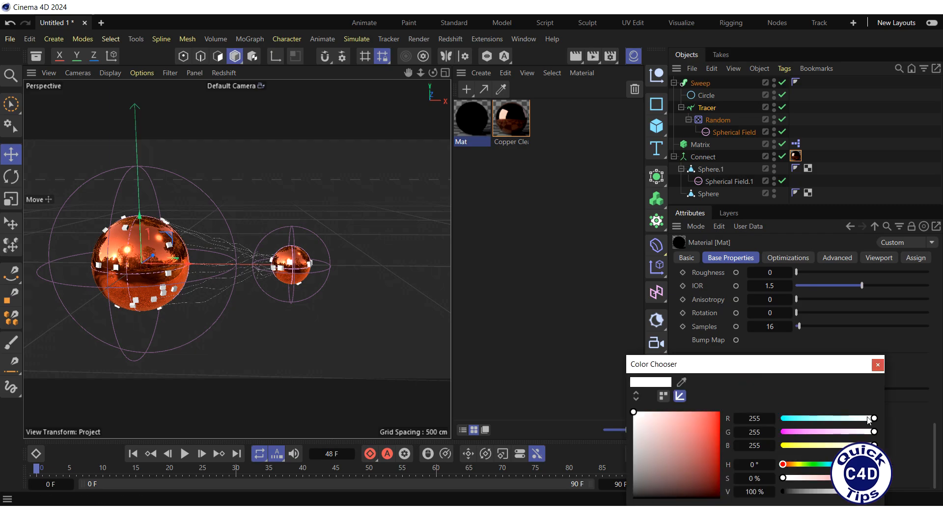
drag(875, 419, 776, 419)
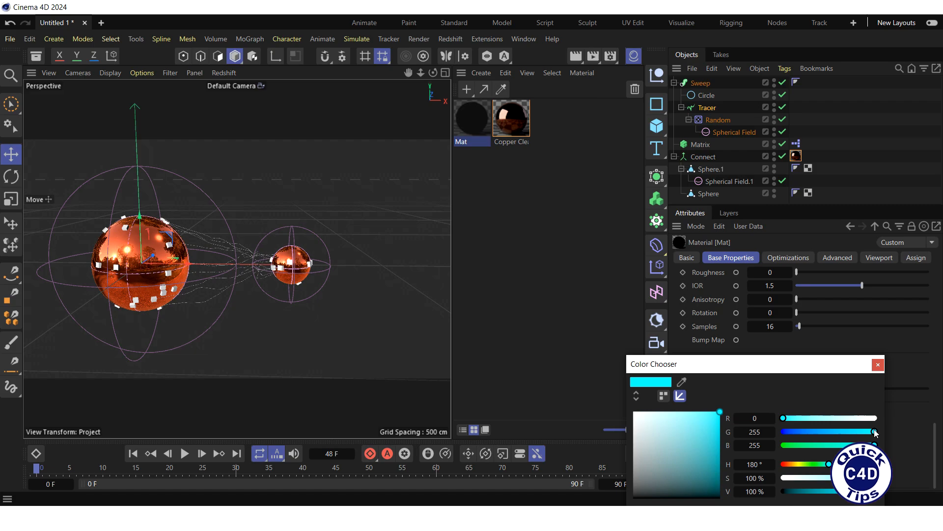
drag(875, 432, 824, 431)
click(877, 365)
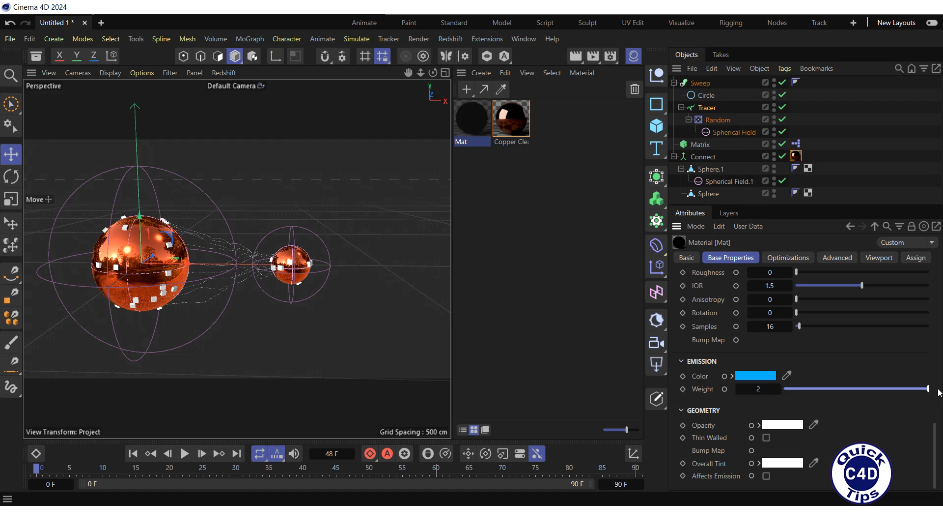
Apply the blue emissive material to the Sweep object and close the material manager
drag(465, 121, 471, 121)
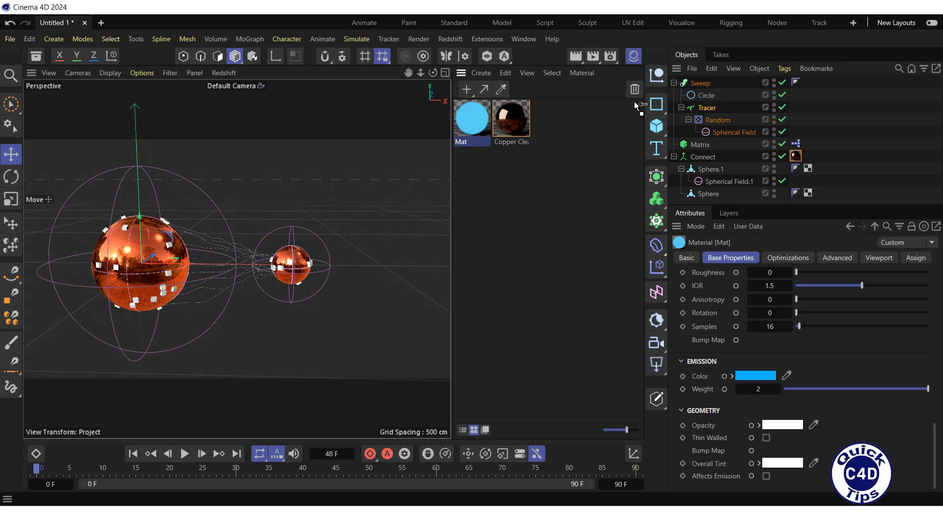
drag(703, 85, 701, 83)
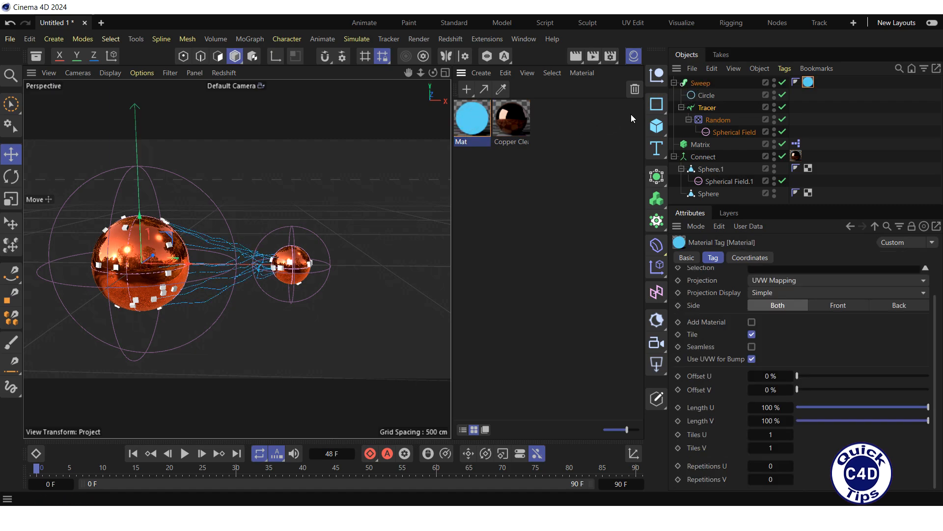
click(634, 57)
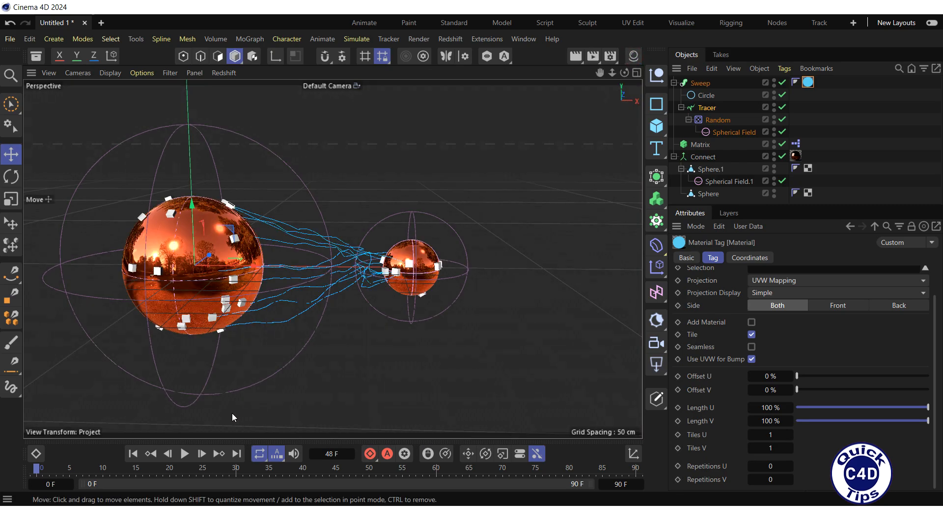
During playback, move Sphere.1 along X away from the large sphere, then stop and return to the first frame
click(185, 453)
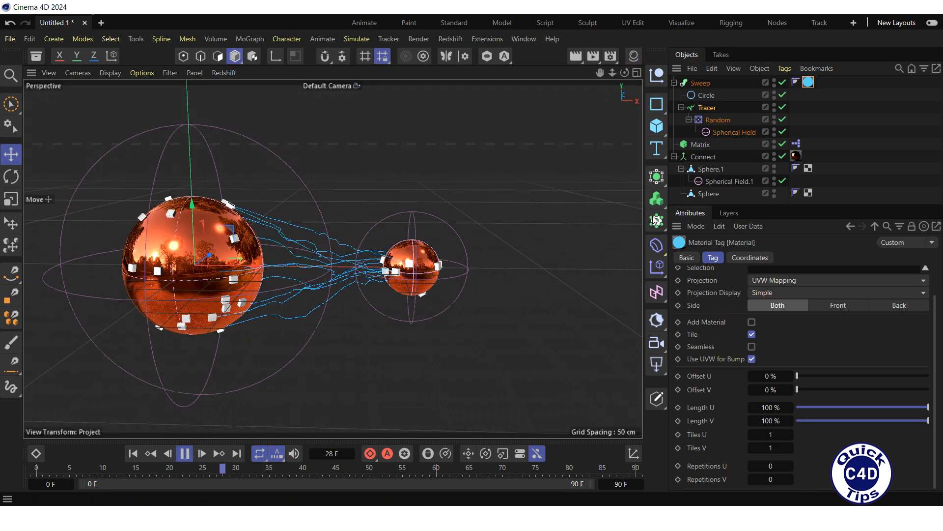
click(710, 168)
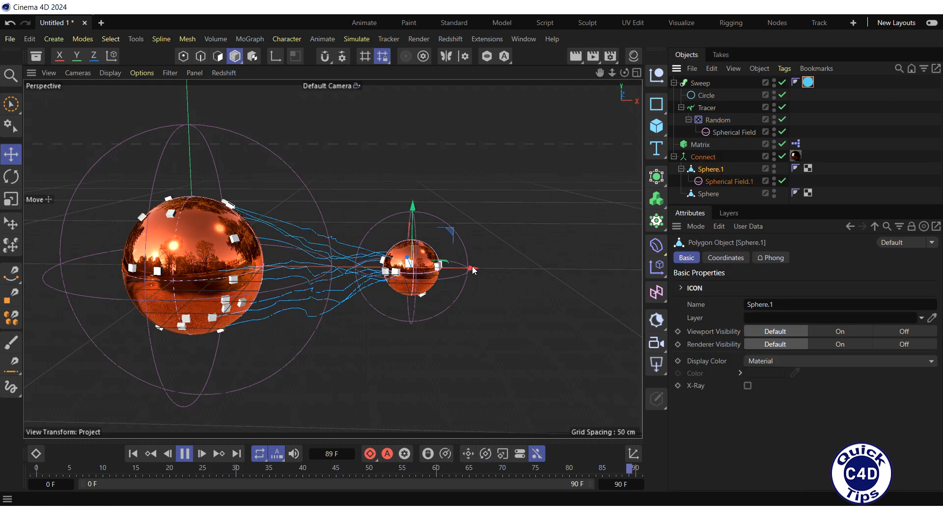
drag(474, 270, 512, 272)
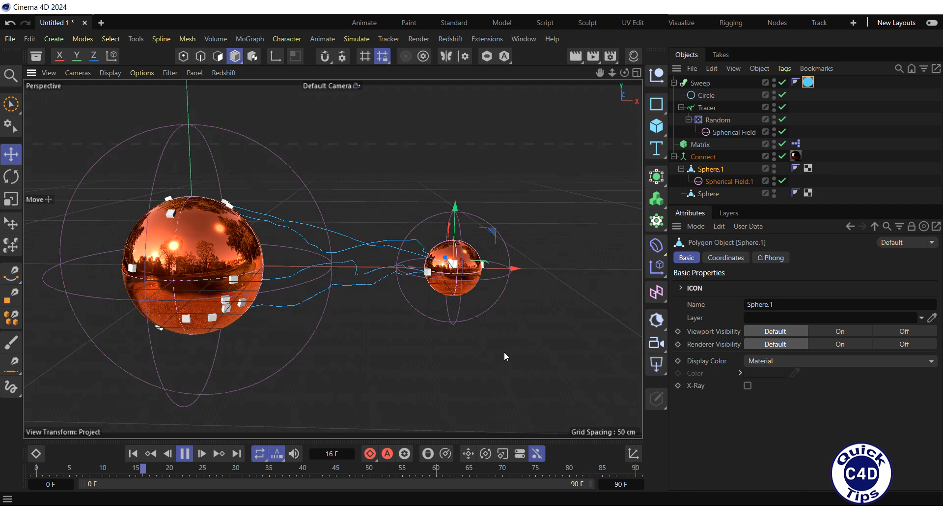
click(184, 453)
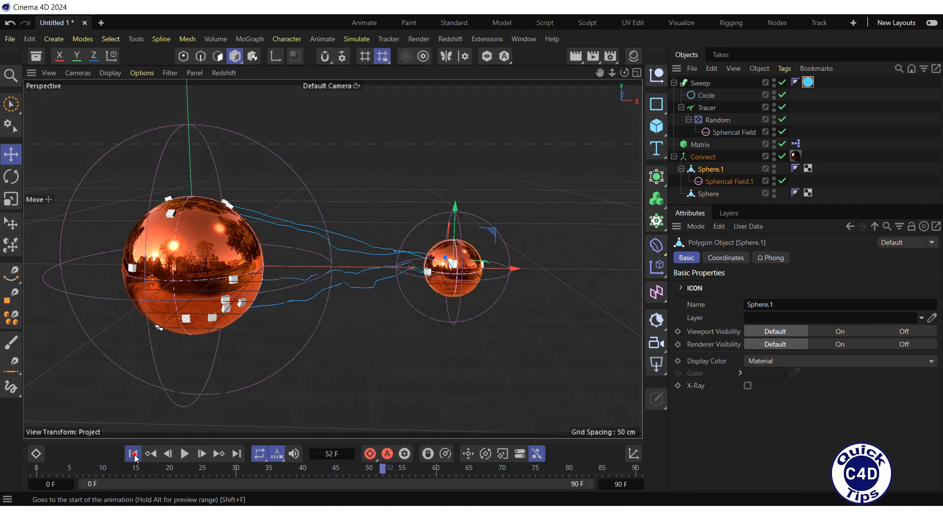
click(134, 455)
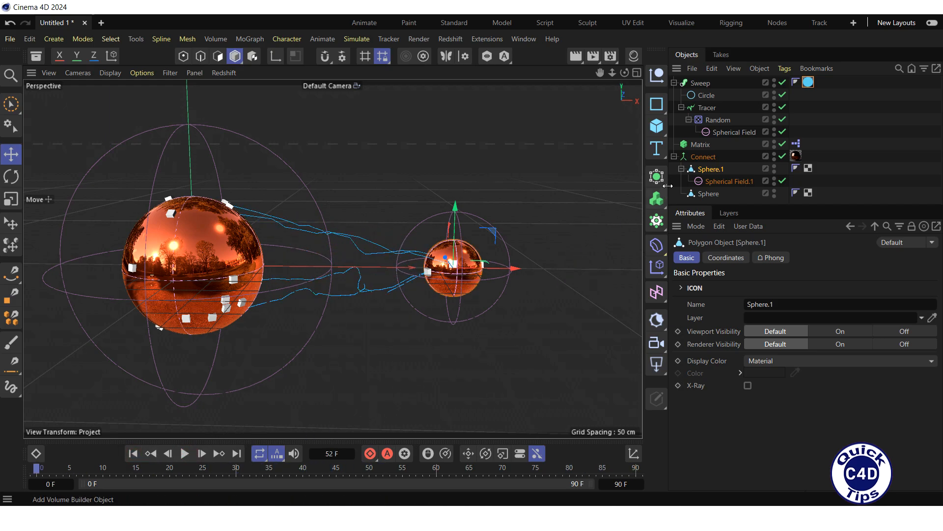
Keyframe the Matrix object's seed at 1234567 on frame 0 and 1234708 on frame 90
click(700, 144)
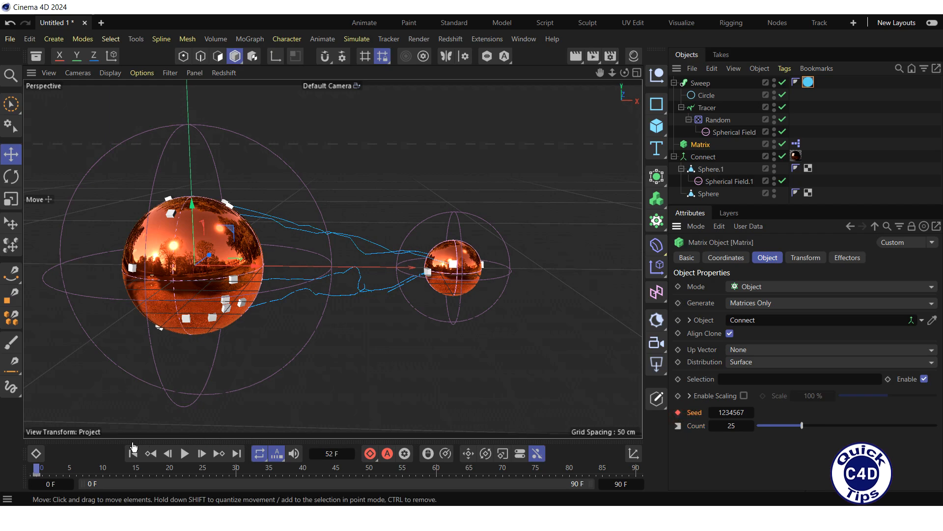
drag(39, 471, 666, 464)
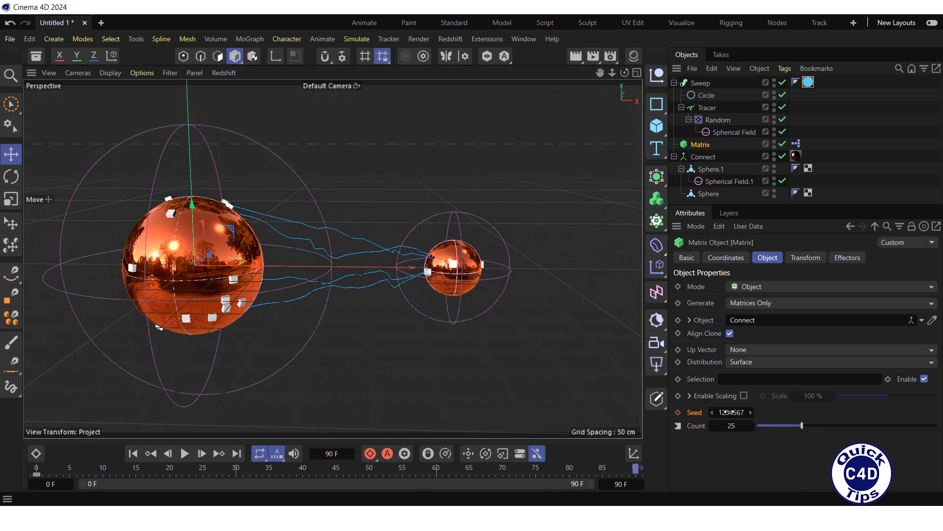
mouse_move(729, 412)
mouse_down()
mouse_move(764, 412)
mouse_move(731, 412)
mouse_up()
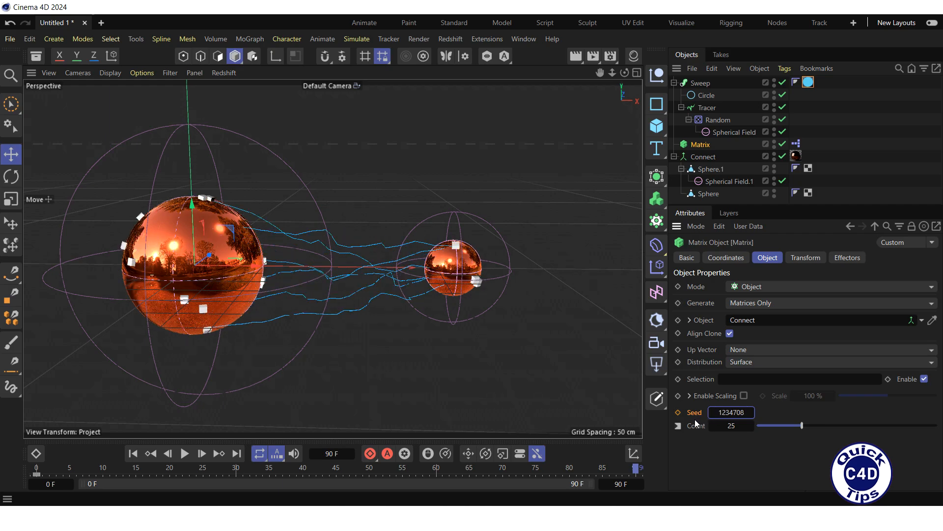
click(678, 413)
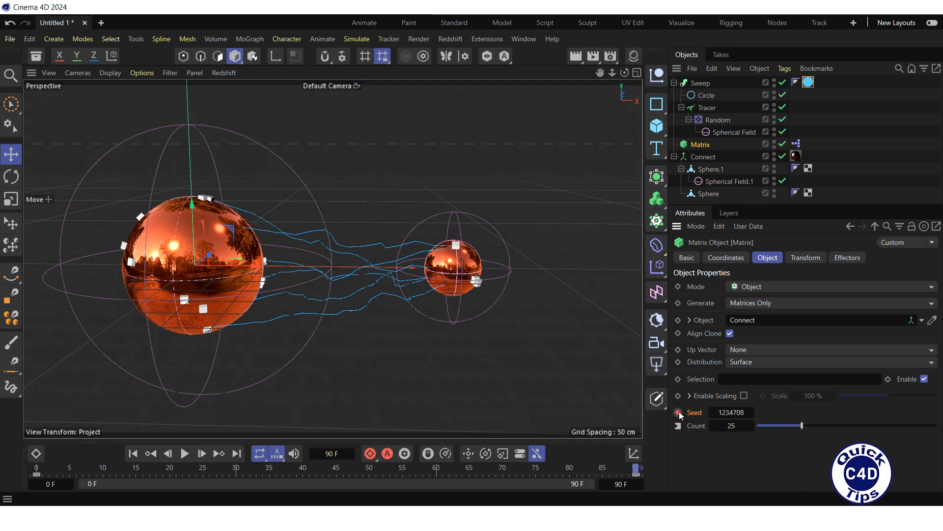
Play the seed animation and move Sphere.1 along X farther from the large sphere, beyond the reach of the strands
click(184, 454)
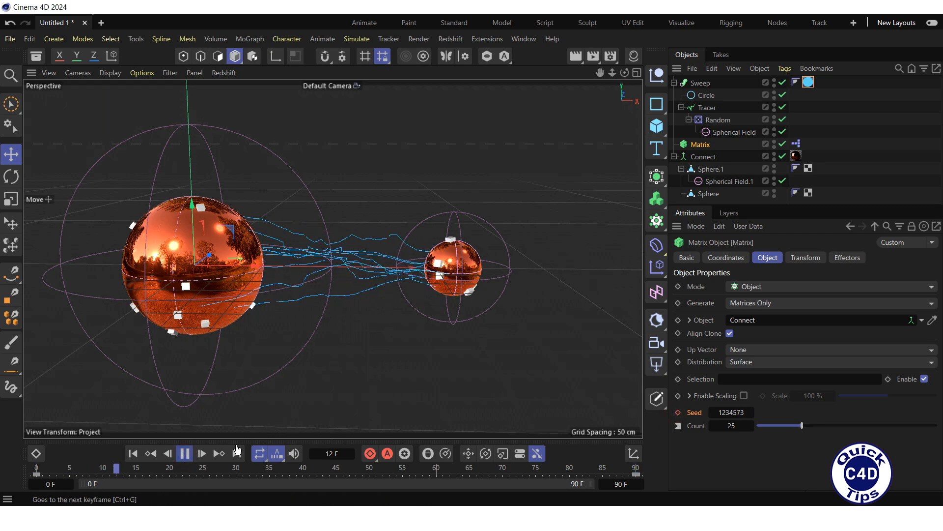
click(709, 170)
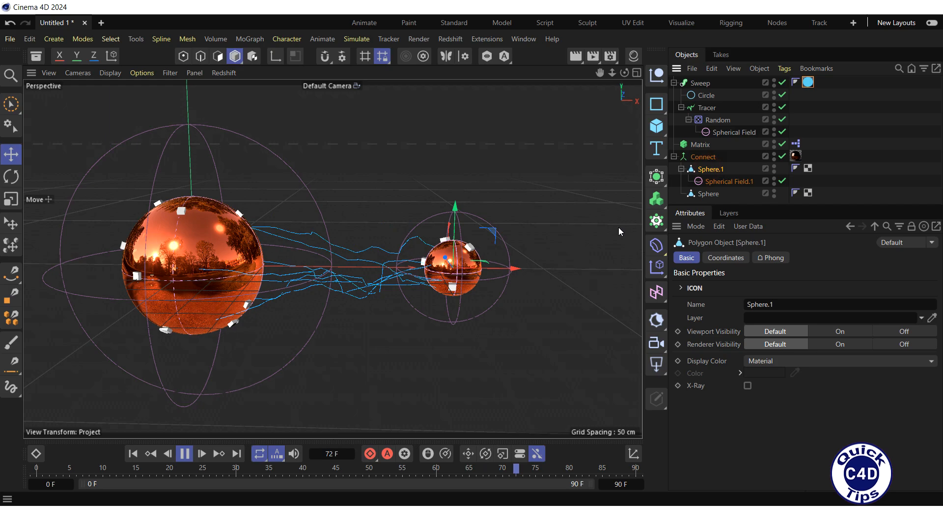
drag(518, 268, 588, 280)
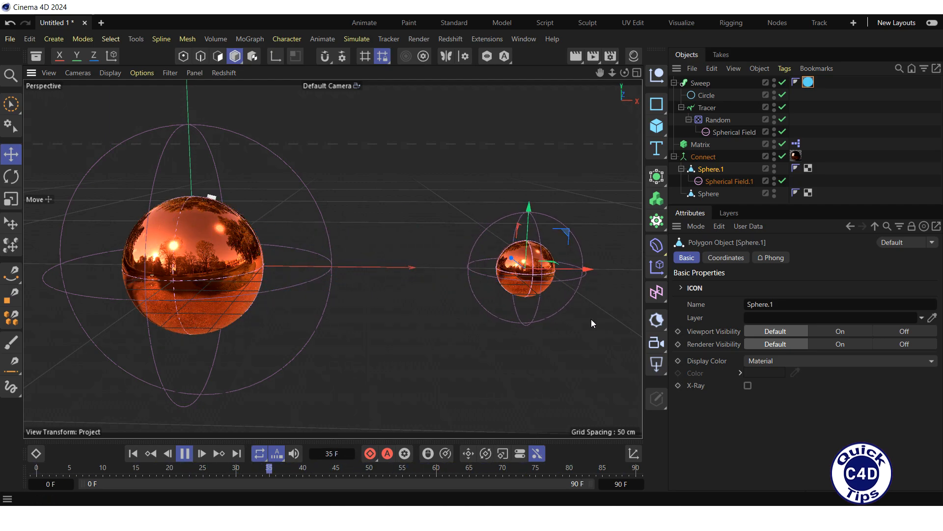